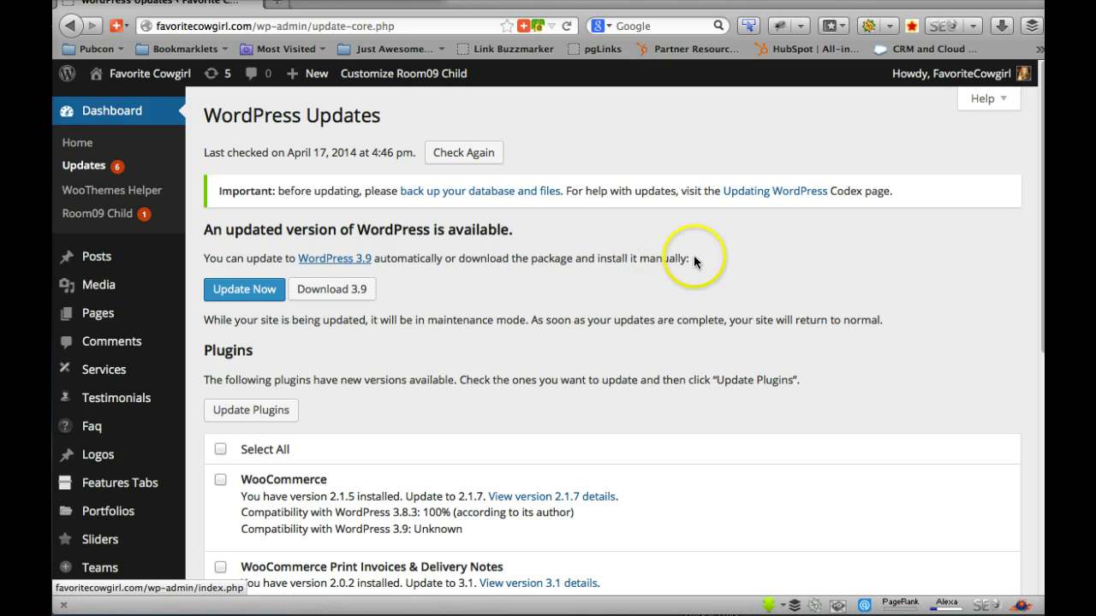
# Open the WooCommerce coupons list from the dashboard and start adding a new coupon
pyautogui.click(97, 117)
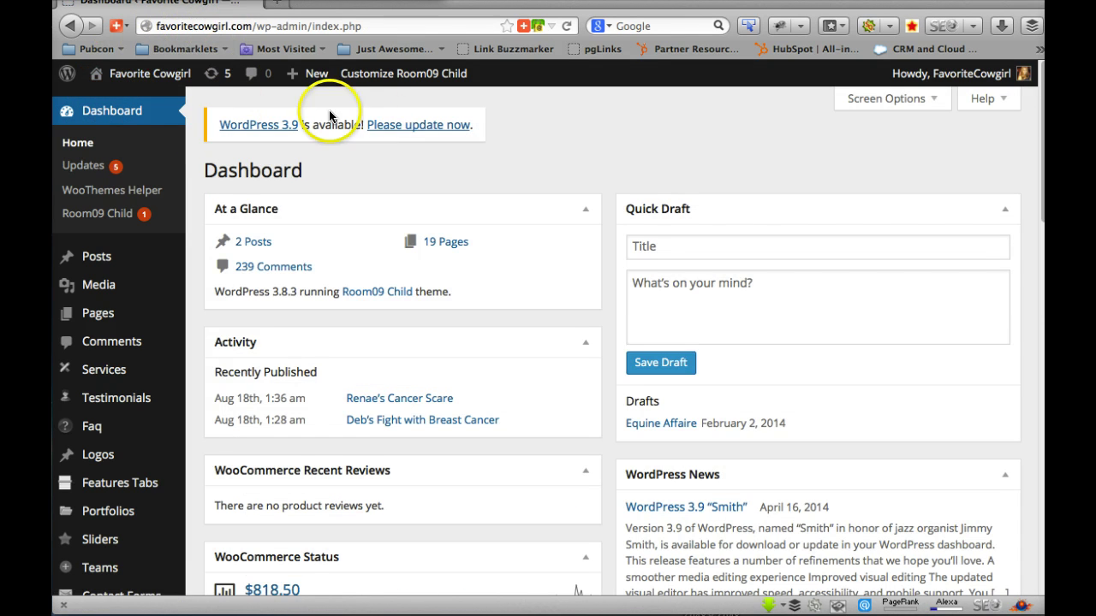
pyautogui.scroll(-5, 305, 347)
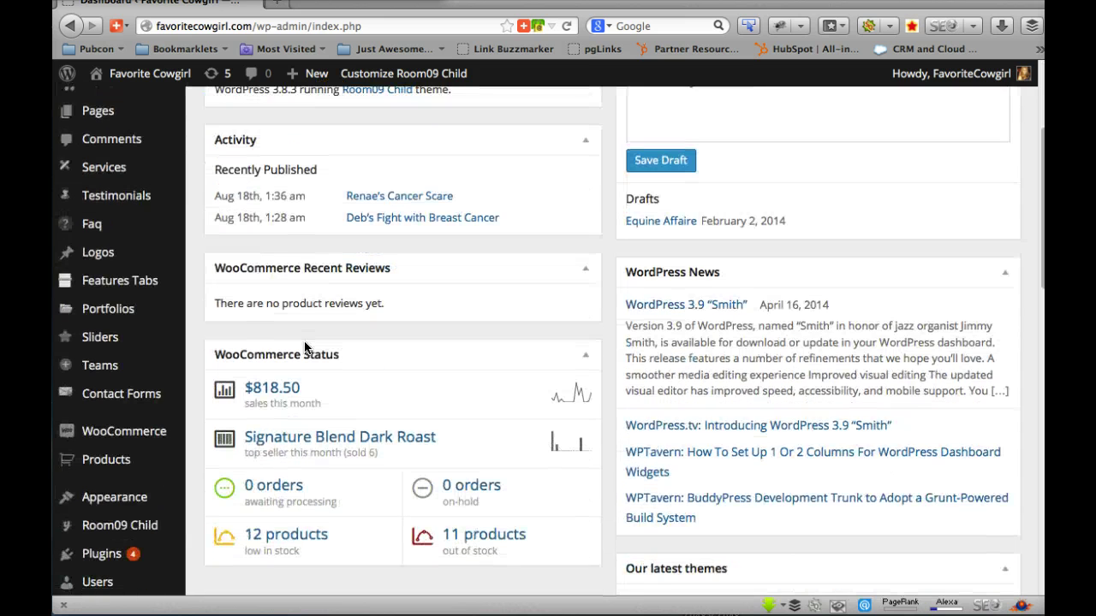
pyautogui.scroll(-2, 305, 347)
pyautogui.moveTo(154, 353)
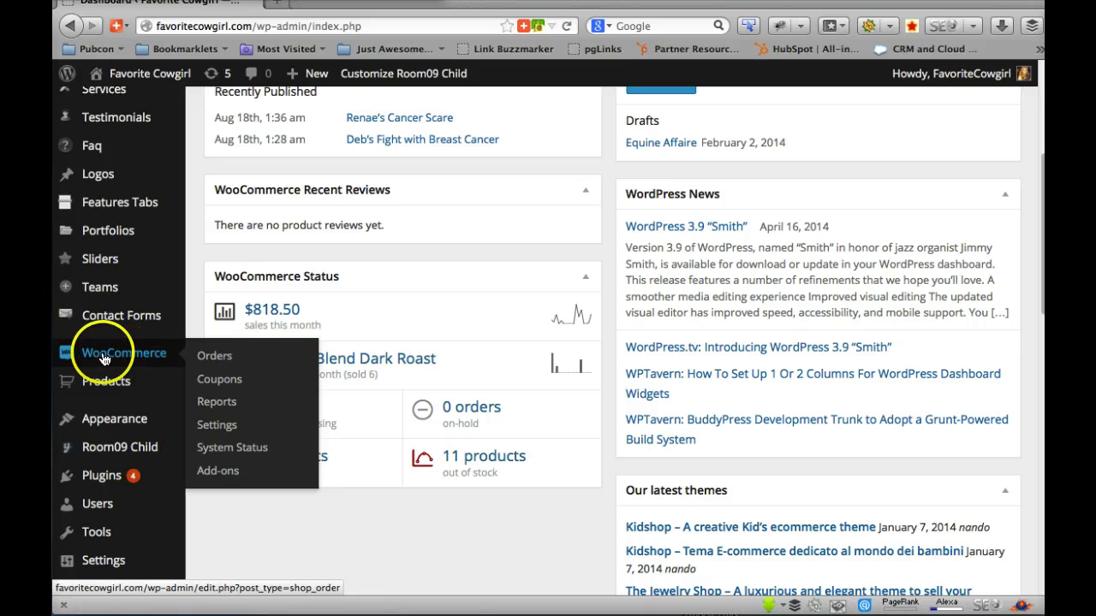
pyautogui.click(219, 382)
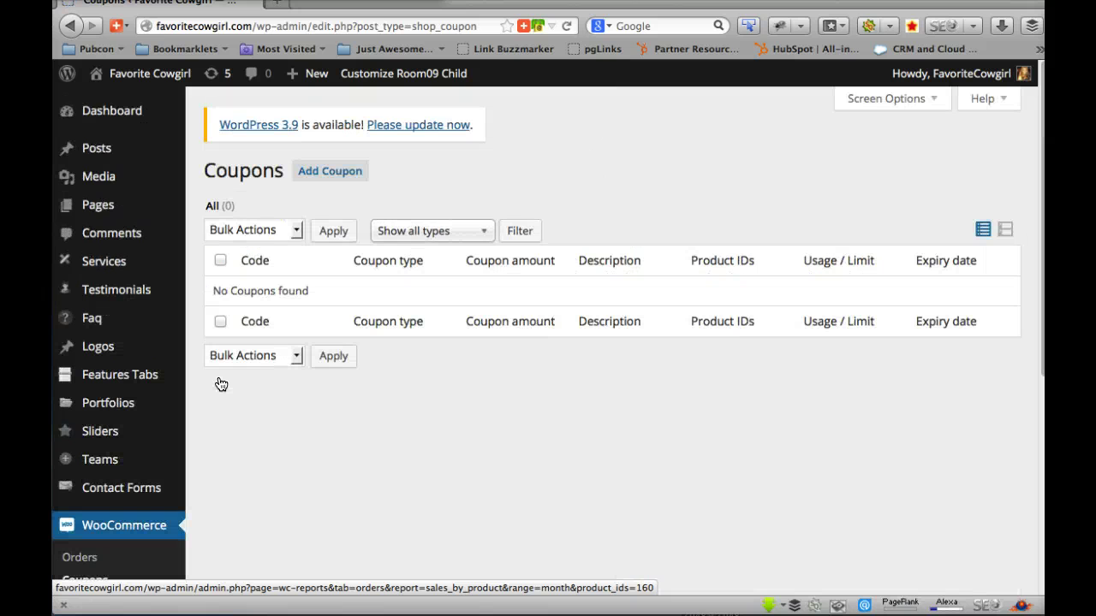
pyautogui.click(332, 172)
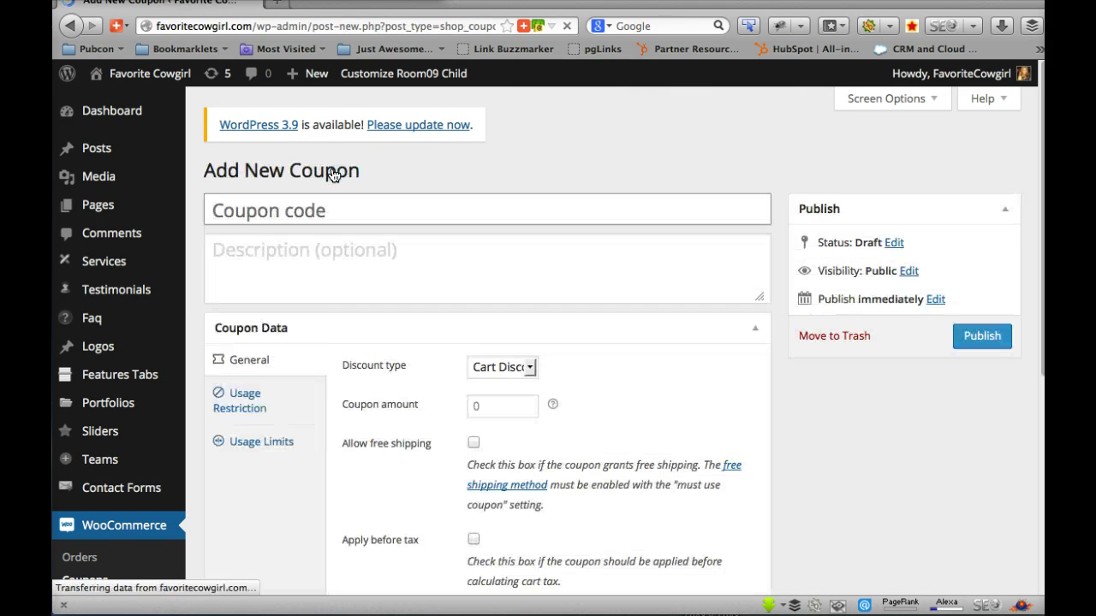
pyautogui.click(308, 211)
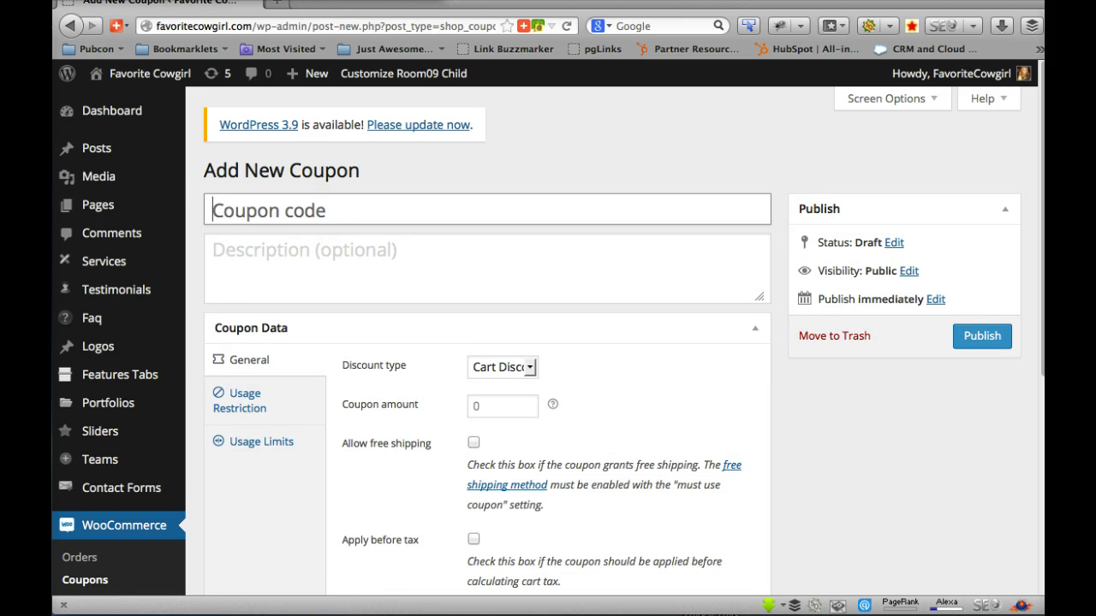
# Switch to Mail and read the latest "Hello" conversation in the Favorite Cowgirl mailbox for the requested coupon details
pyautogui.moveTo(432, 599)
pyautogui.click(286, 585)
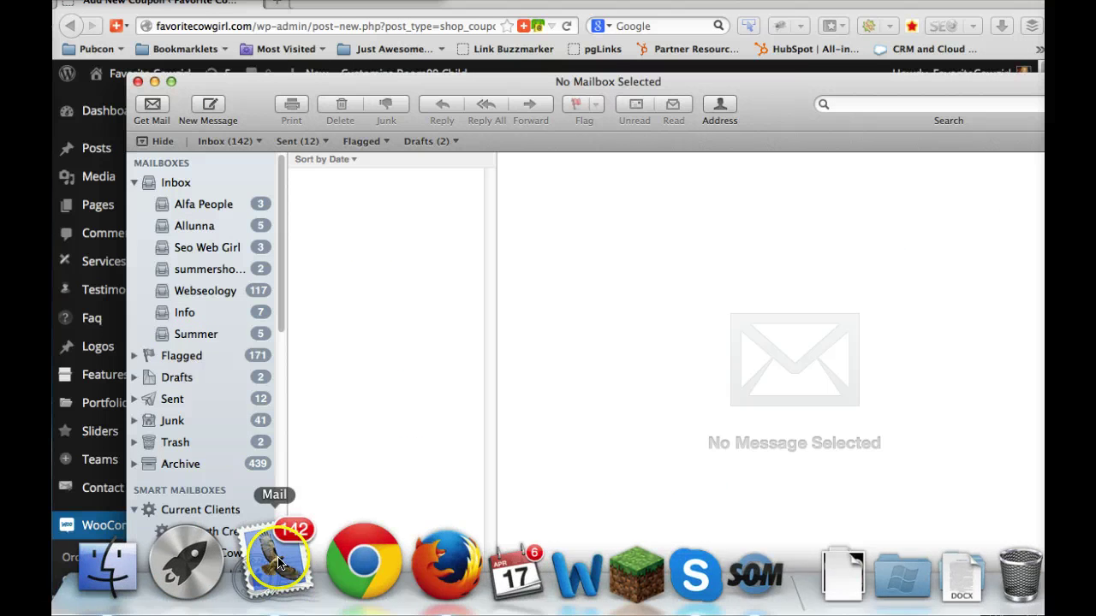
pyautogui.scroll(-2, 196, 454)
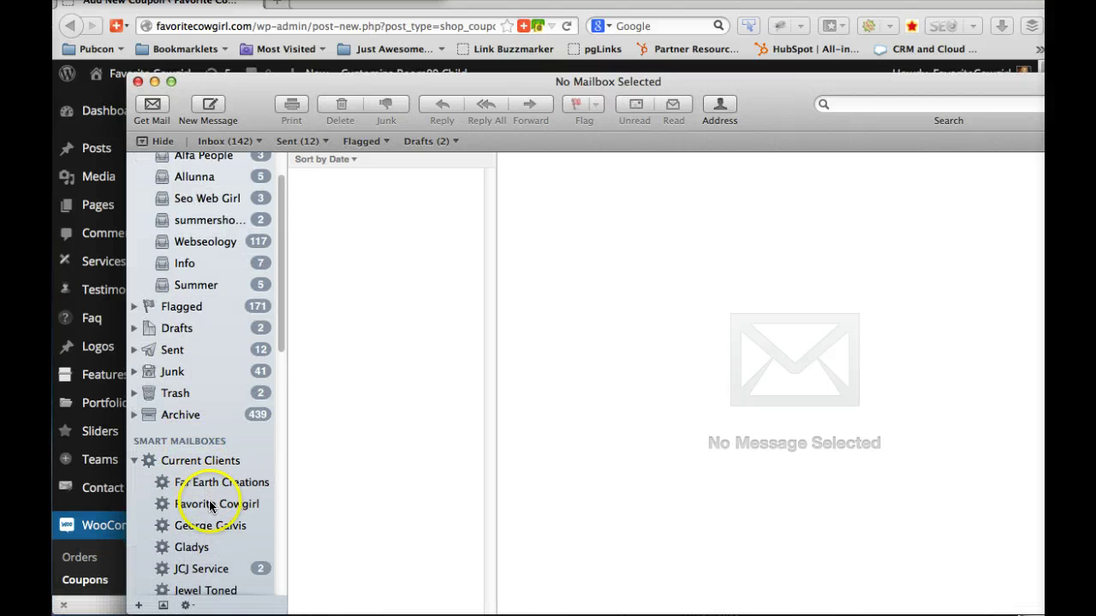
pyautogui.click(212, 505)
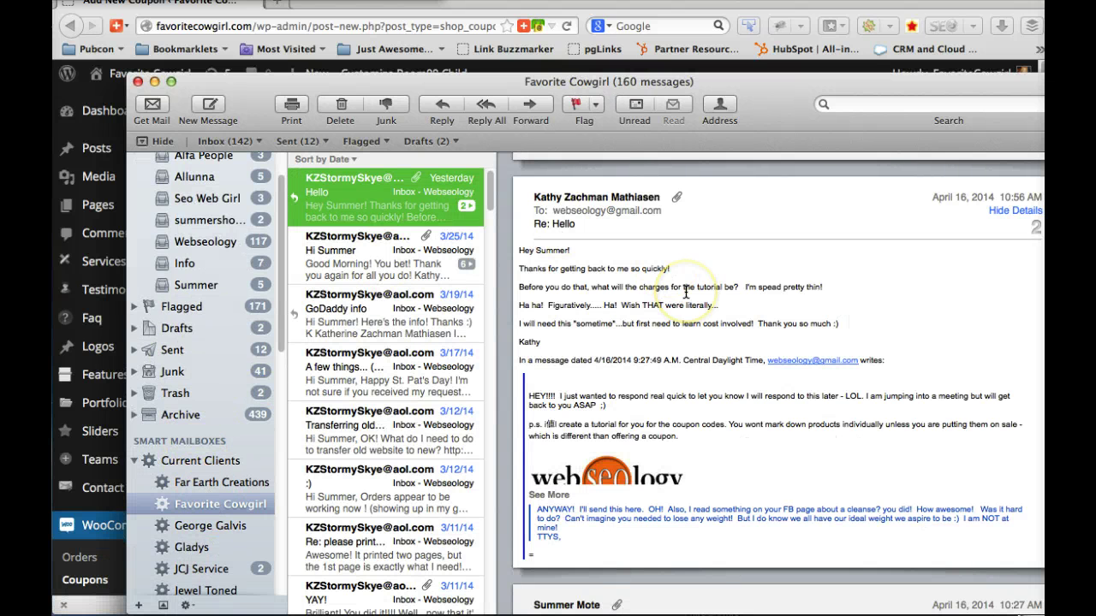
pyautogui.scroll(-2, 685, 293)
pyautogui.scroll(3, 685, 293)
pyautogui.scroll(10, 686, 293)
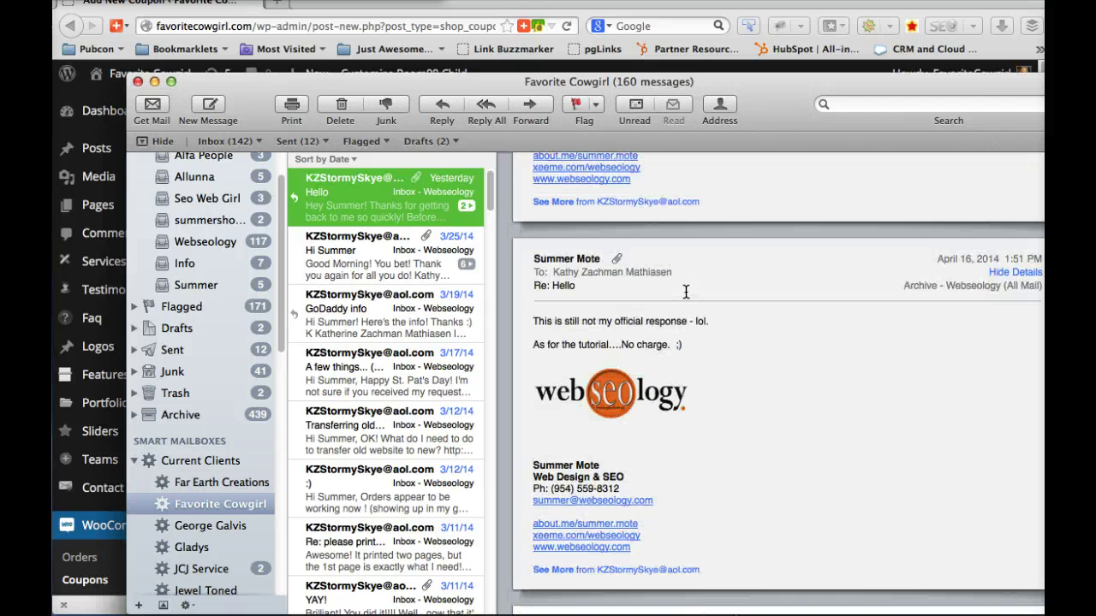
pyautogui.scroll(5, 686, 293)
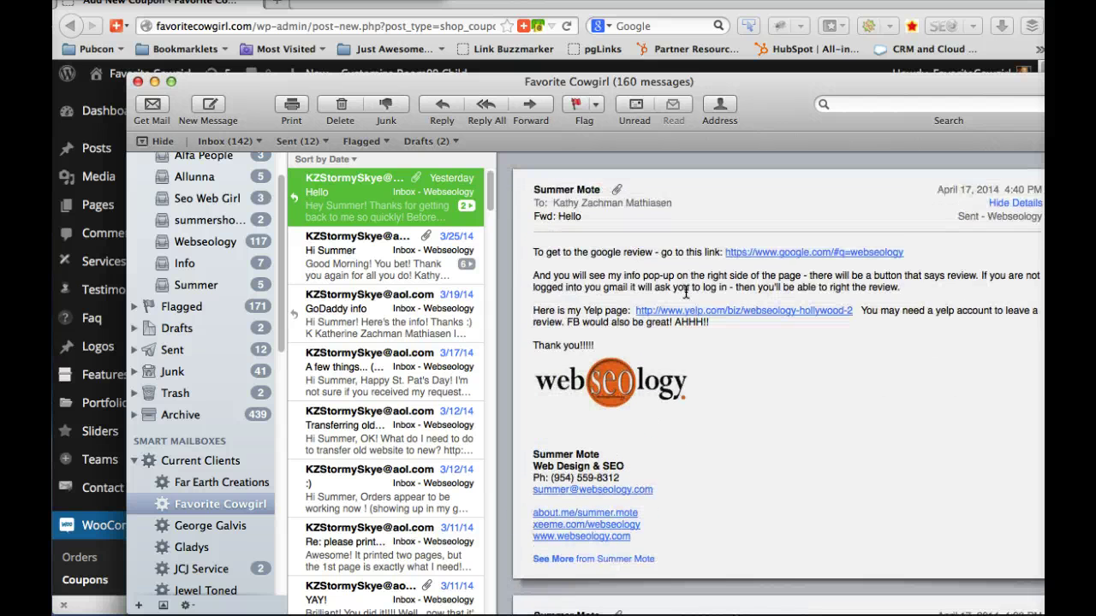
pyautogui.scroll(-12, 799, 441)
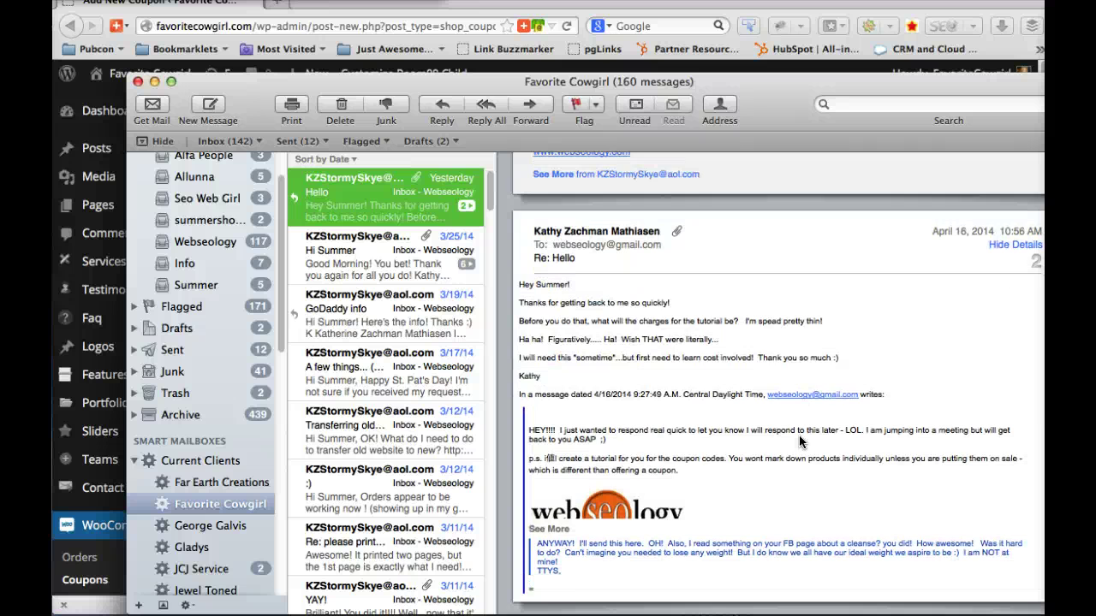
pyautogui.scroll(-4, 796, 435)
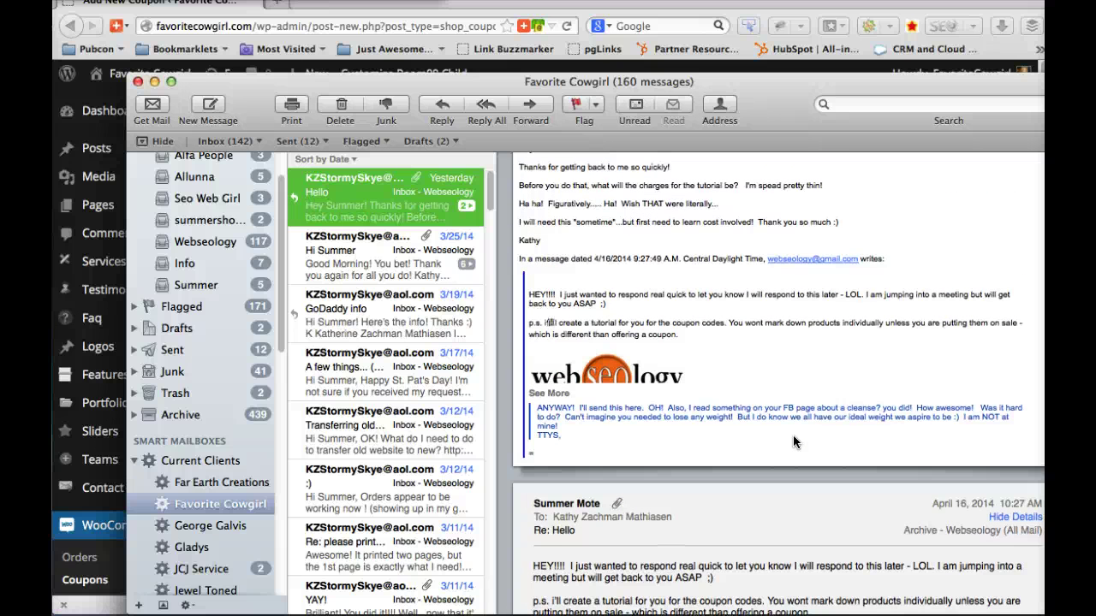
pyautogui.scroll(-3, 793, 435)
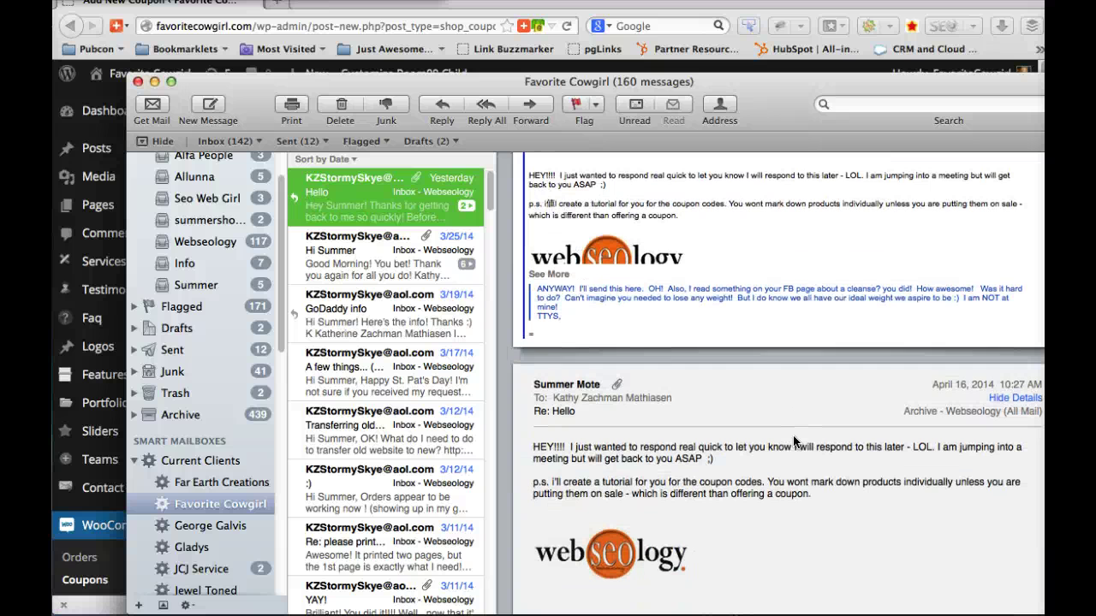
pyautogui.scroll(-5, 738, 446)
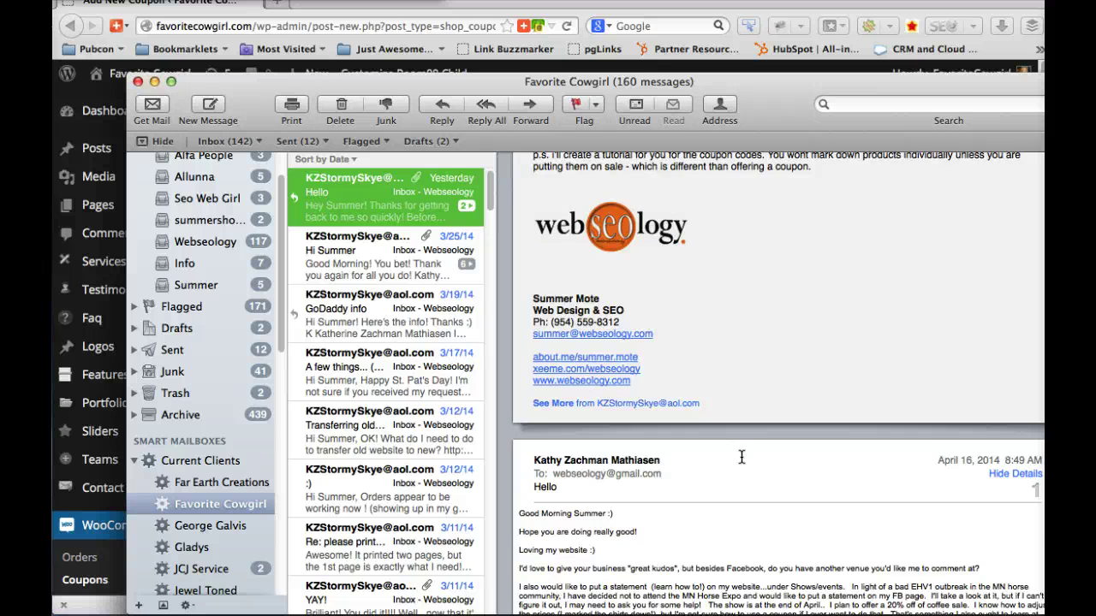
pyautogui.scroll(-3, 742, 457)
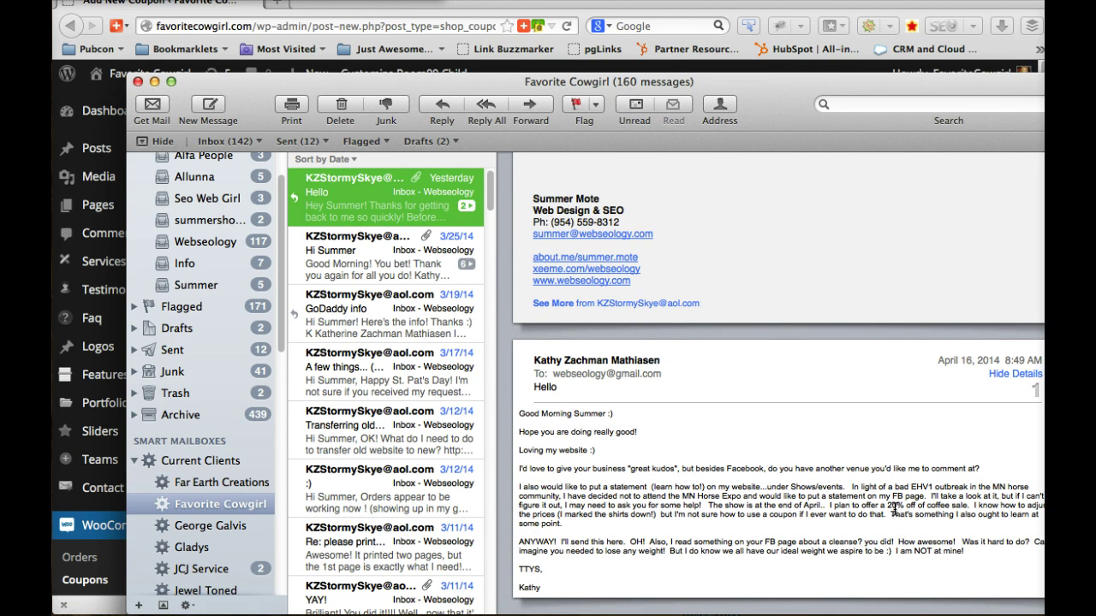
# Back in Firefox, enter the coupon code Coffee20 with the description "For a limited time receive 20% off all coffee orders."
pyautogui.click(805, 12)
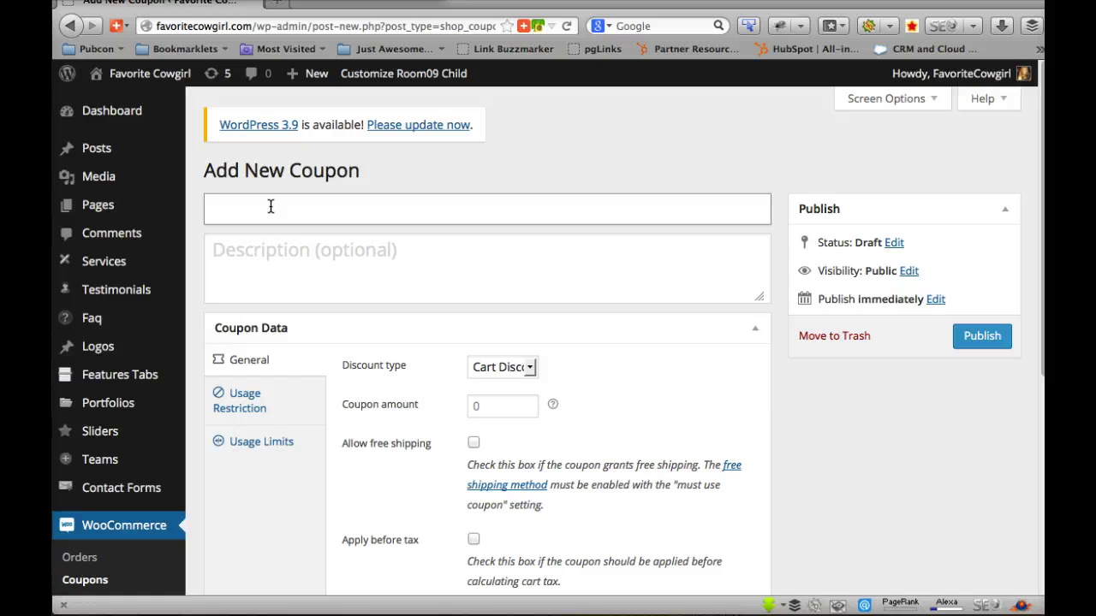
pyautogui.write('Coffee20')
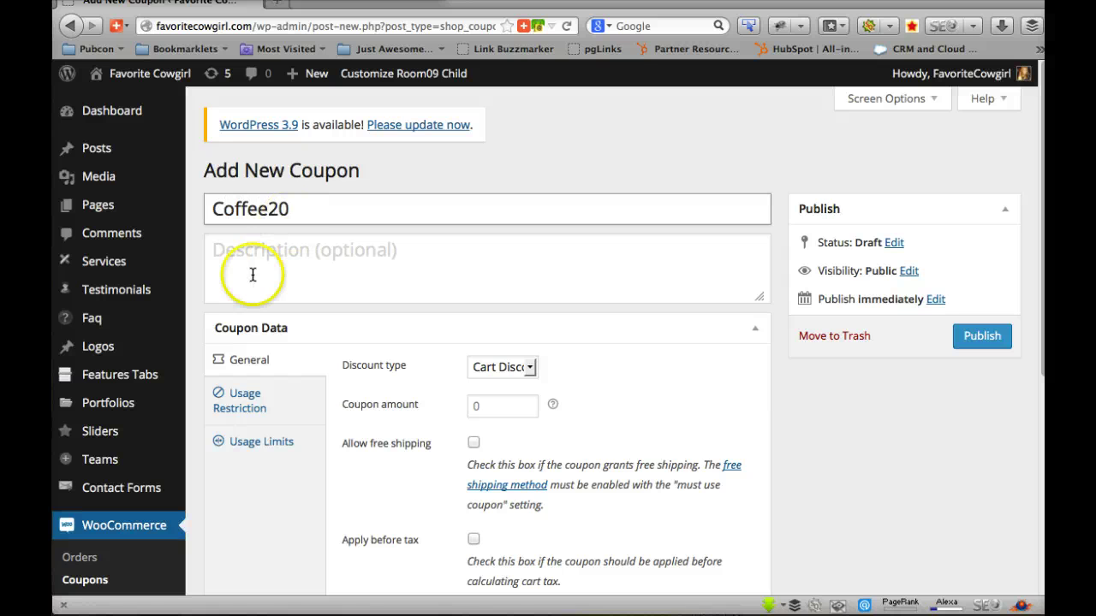
pyautogui.click(281, 238)
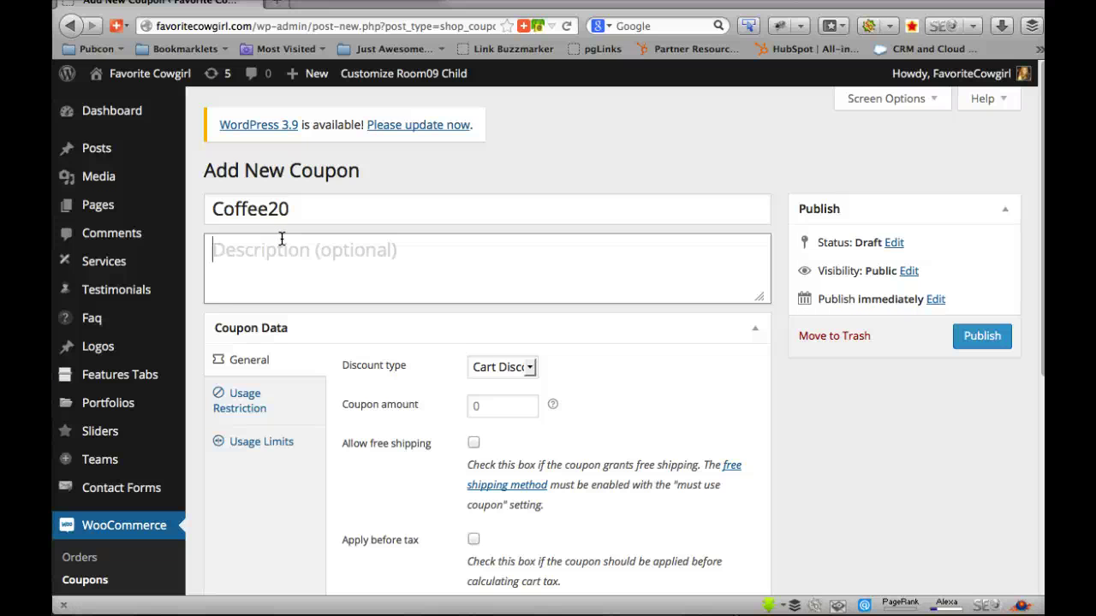
pyautogui.write('For a ')
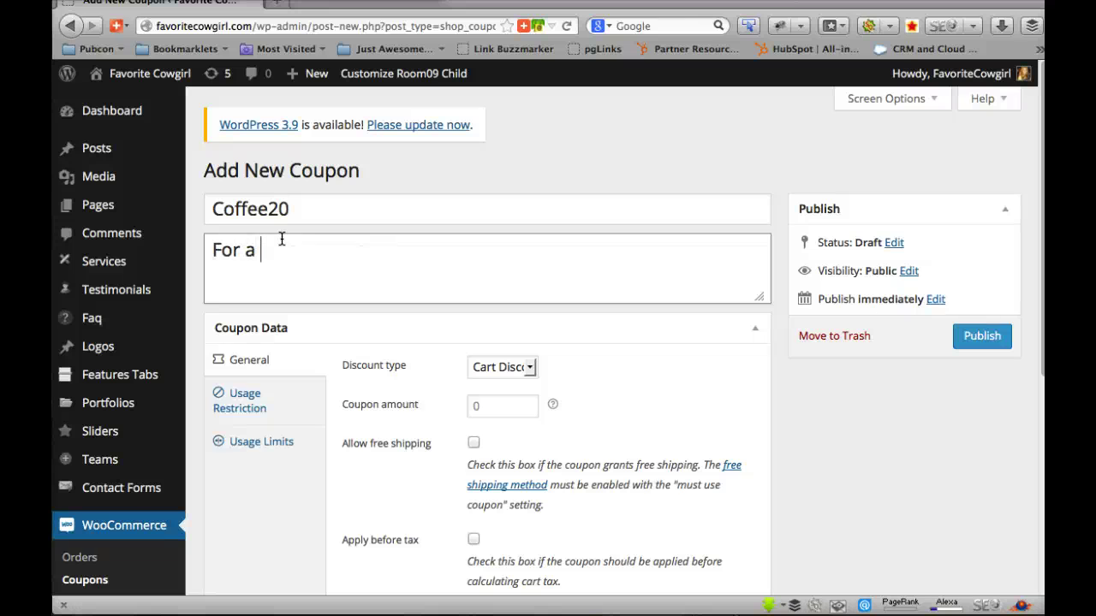
pyautogui.write('limited ime receive')
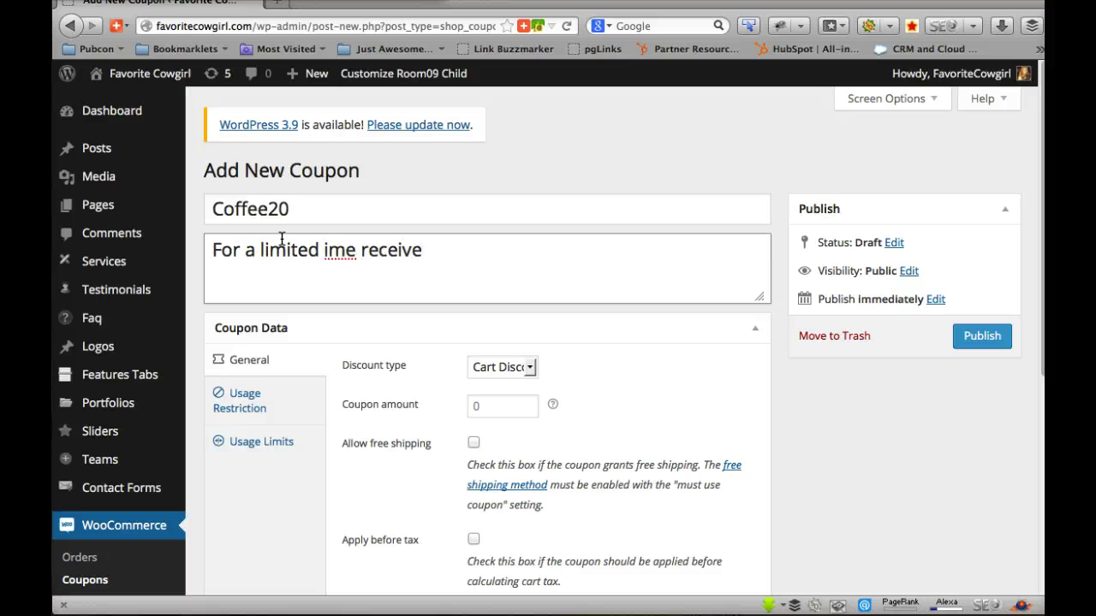
pyautogui.write(' 20% off all coffe')
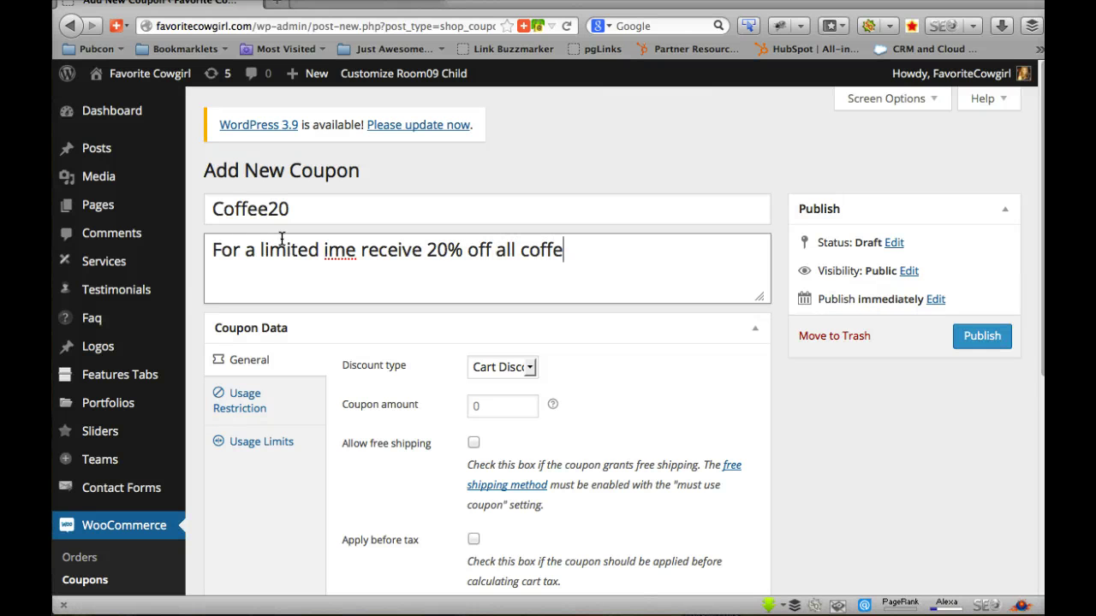
pyautogui.write('e orders')
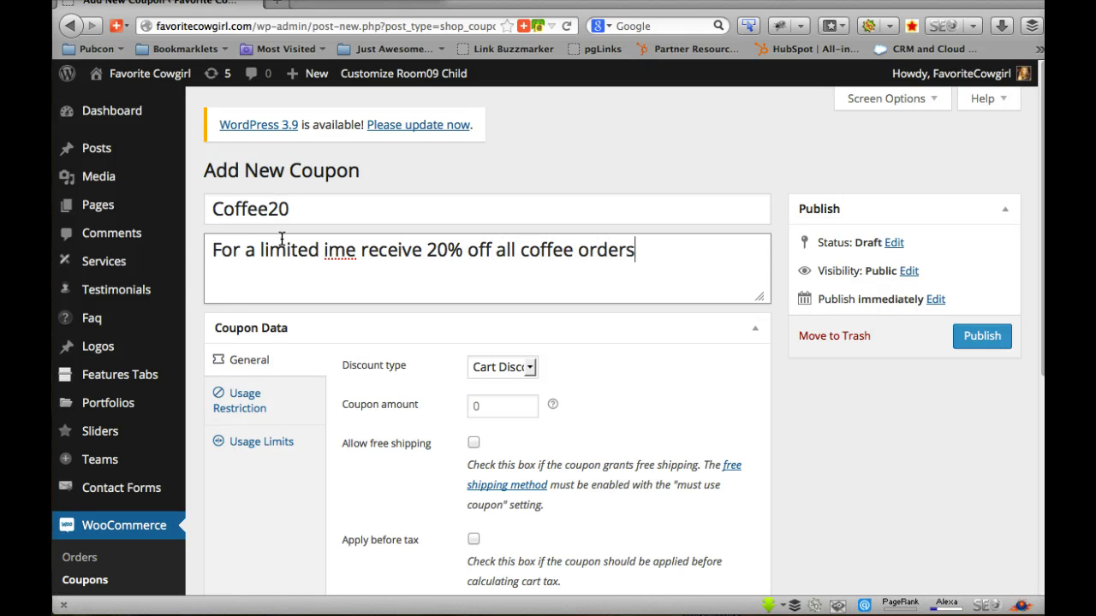
pyautogui.click(325, 246)
pyautogui.write('t')
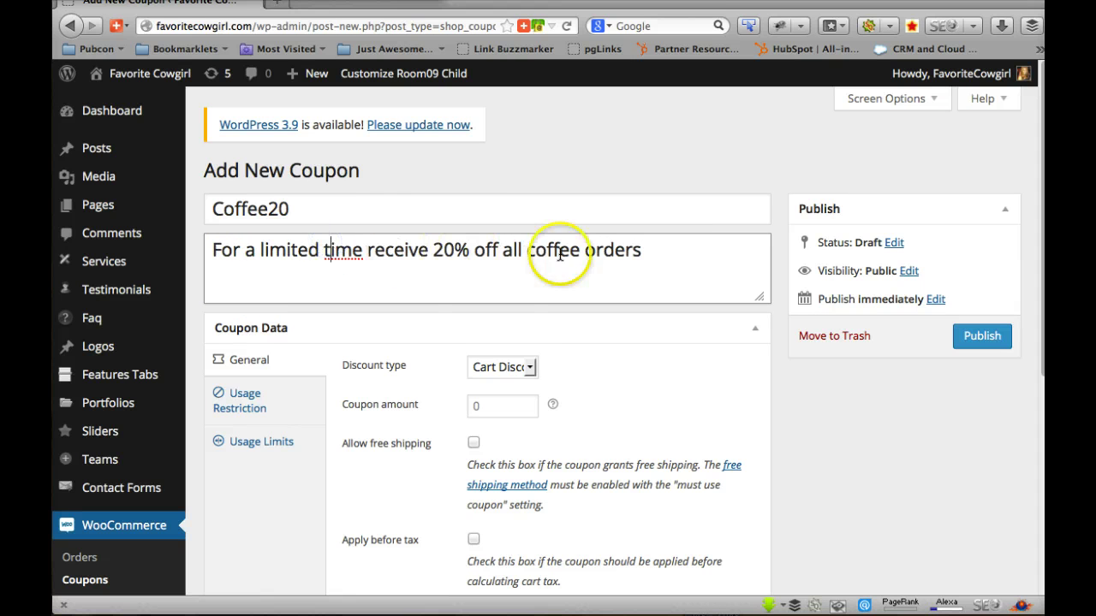
pyautogui.click(683, 246)
pyautogui.write('.')
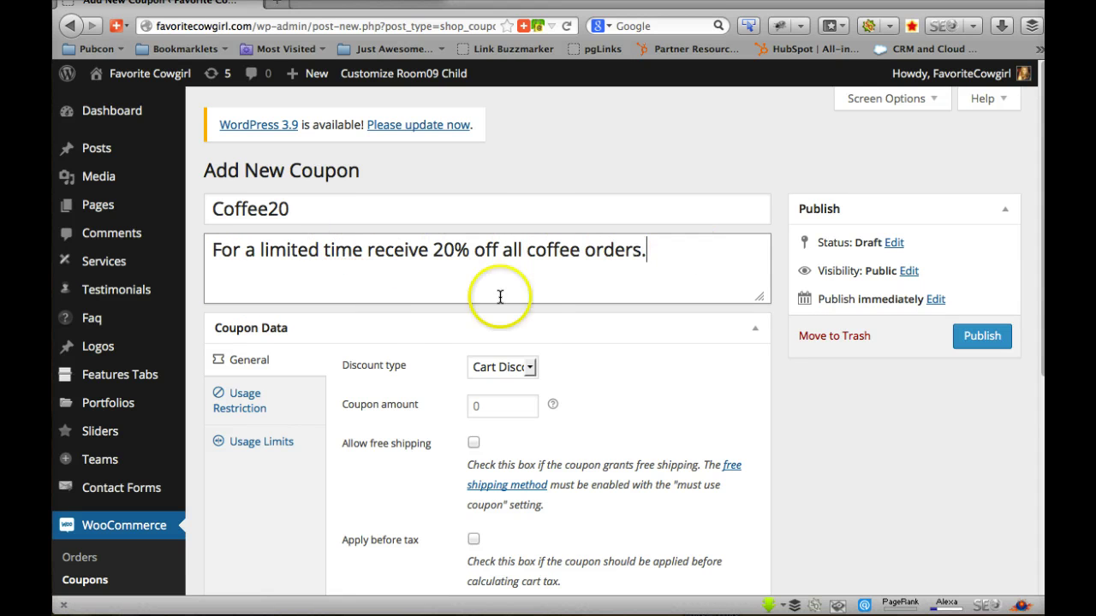
# Set the coupon's discount type to Product % Discount and its amount to 20
pyautogui.scroll(-3, 419, 333)
pyautogui.scroll(-2, 419, 333)
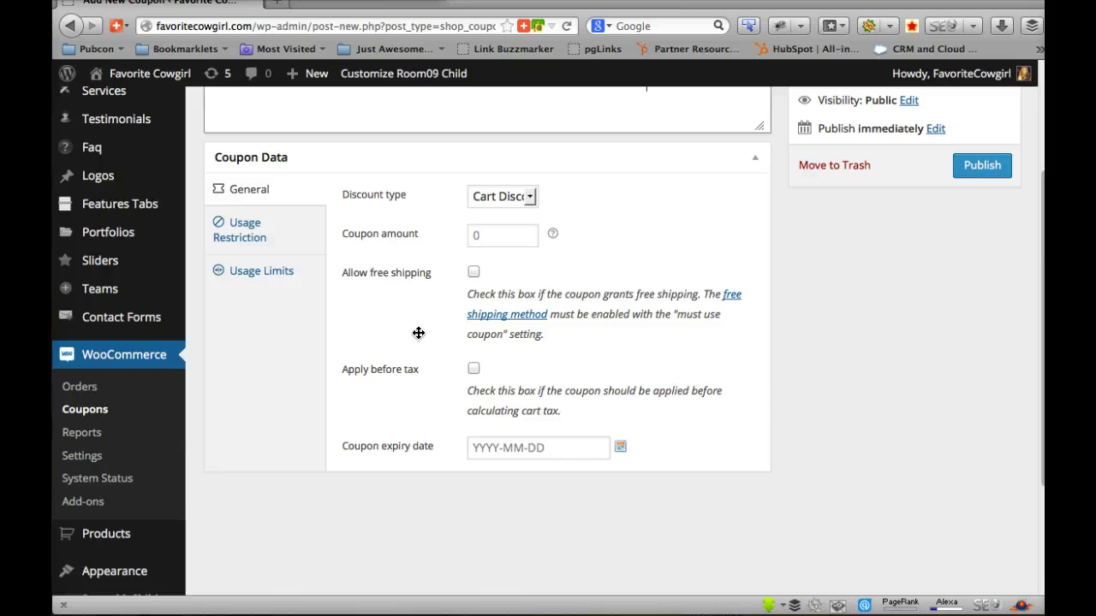
pyautogui.scroll(3, 416, 335)
pyautogui.click(243, 311)
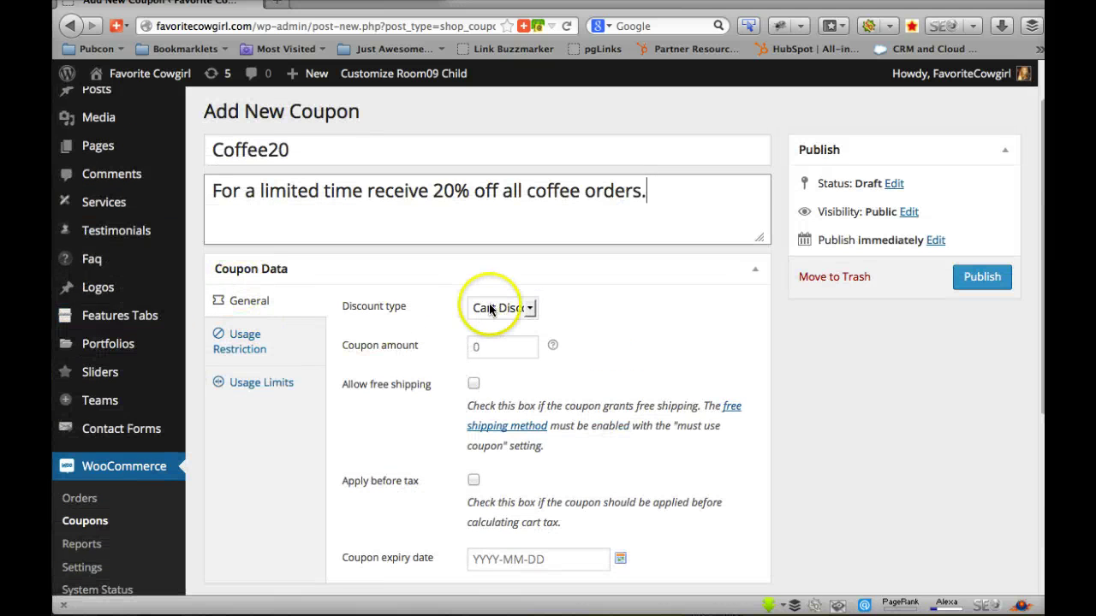
pyautogui.click(531, 309)
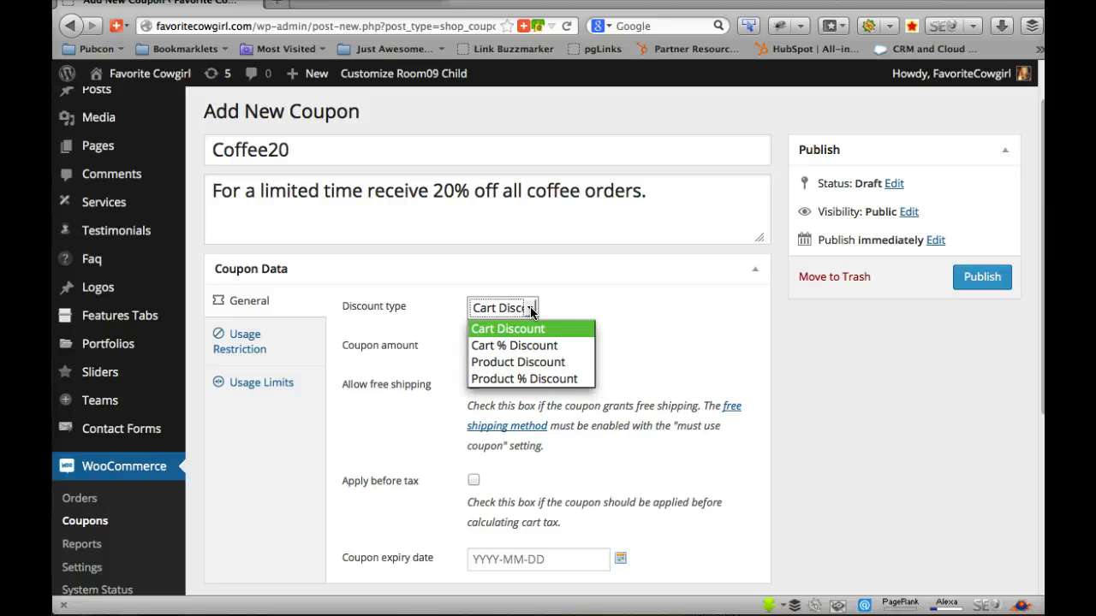
pyautogui.click(541, 379)
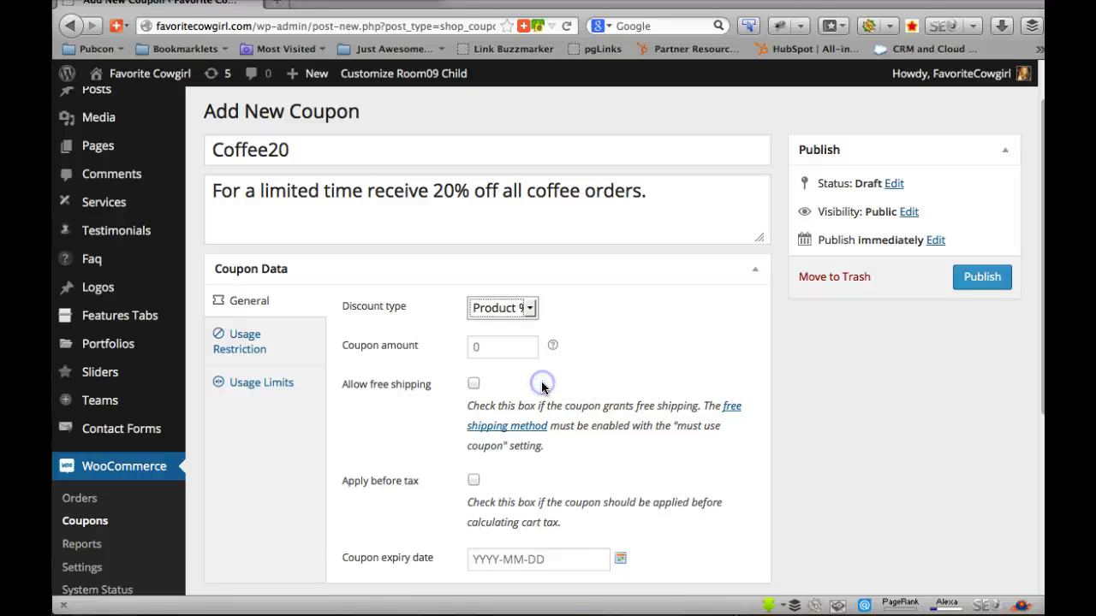
pyautogui.click(482, 340)
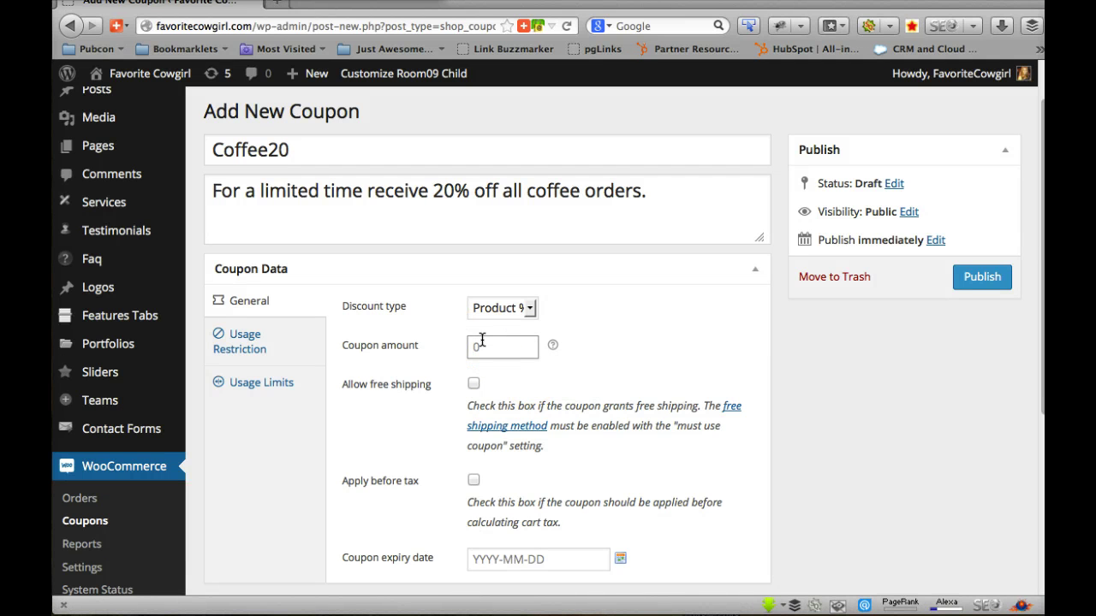
pyautogui.click(616, 371)
# Set the coupon's expiry date to 2014-08-31
pyautogui.scroll(-3, 641, 375)
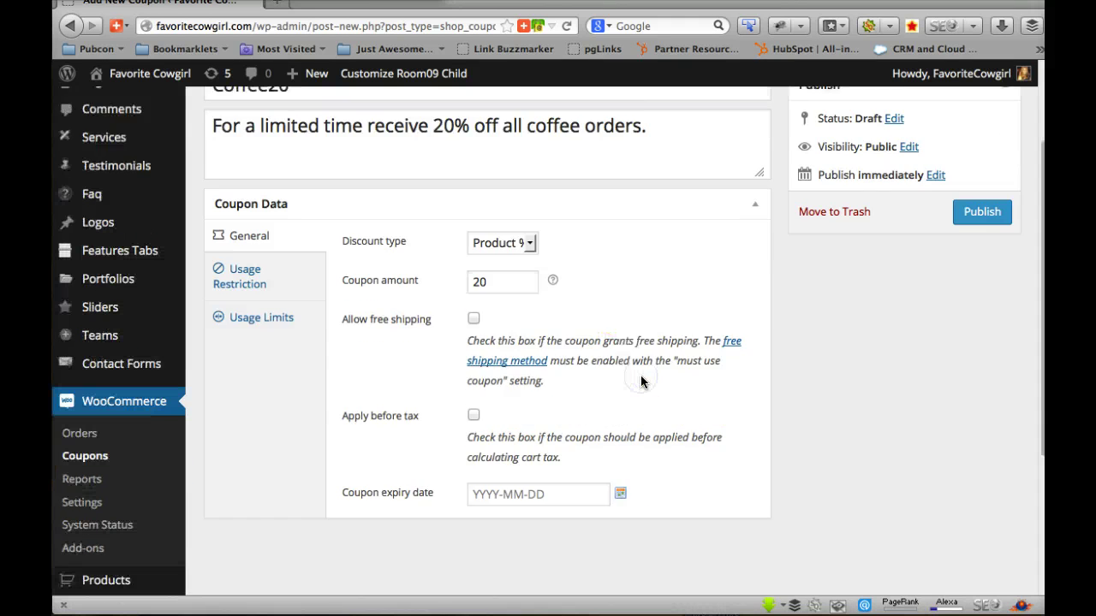
pyautogui.click(473, 323)
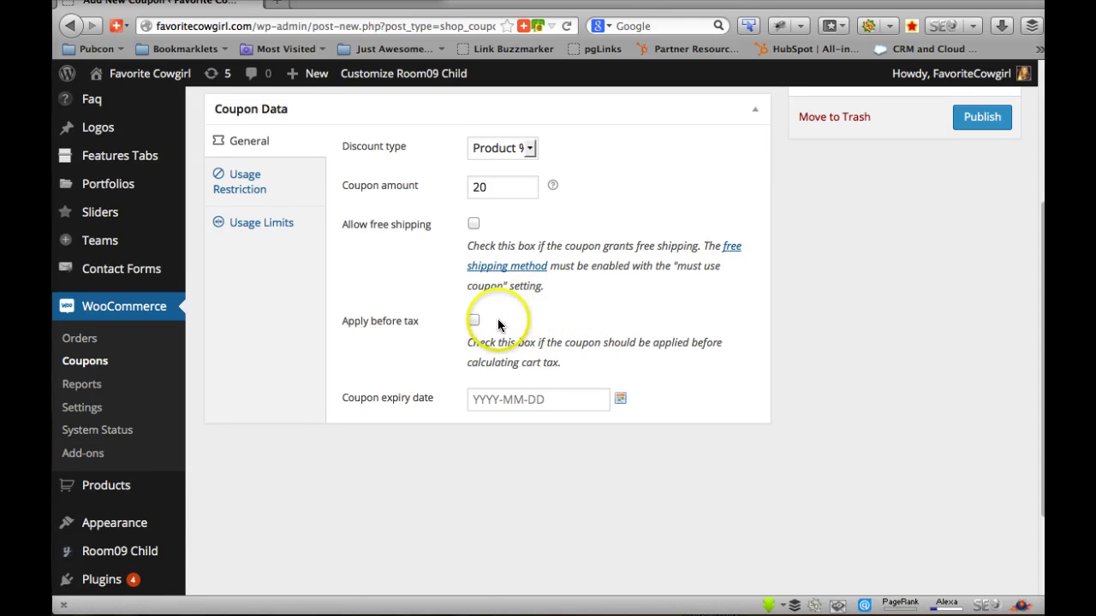
pyautogui.scroll(-1, 585, 329)
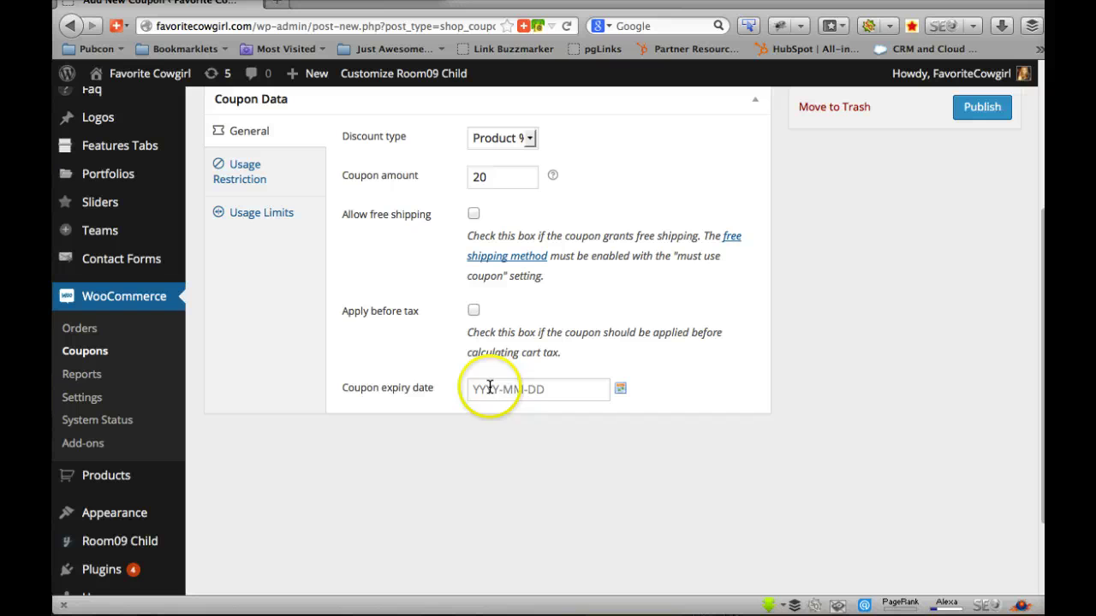
pyautogui.click(592, 387)
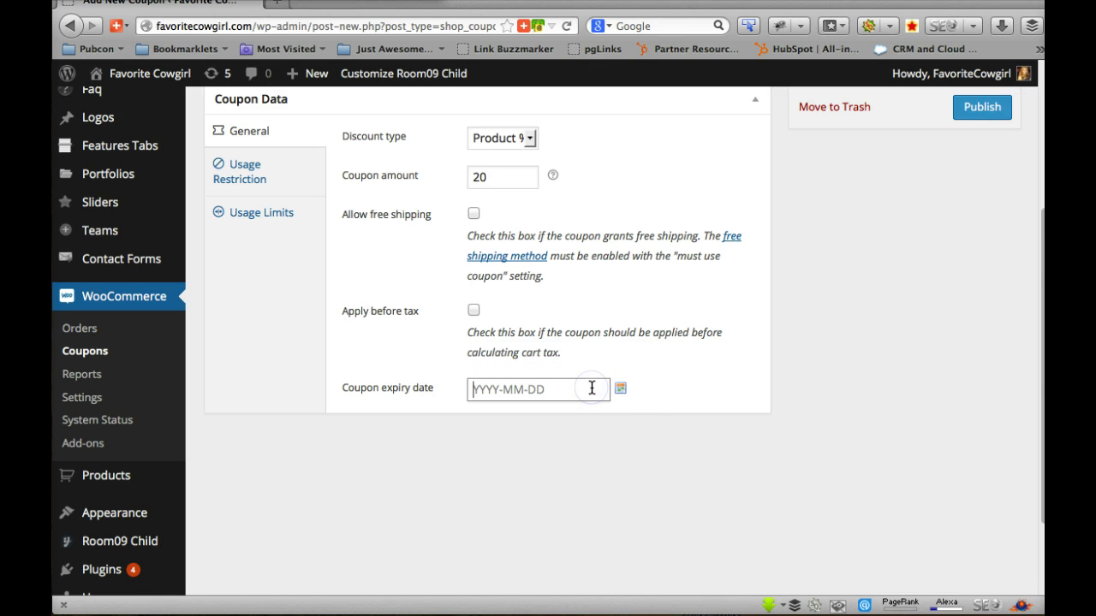
pyautogui.write('2014')
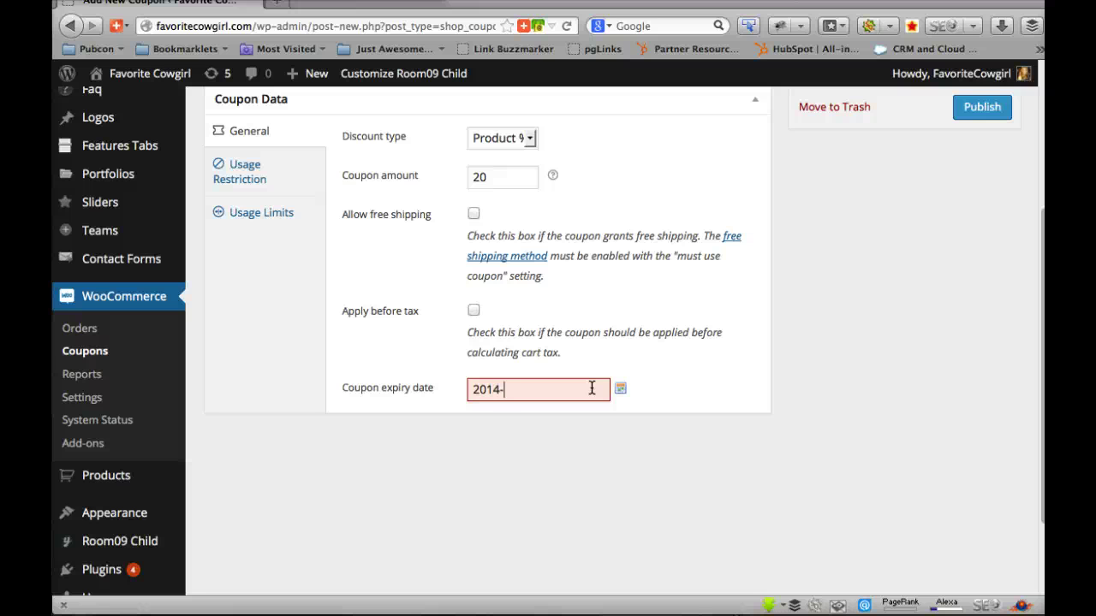
pyautogui.write('-08-31')
pyautogui.click(620, 390)
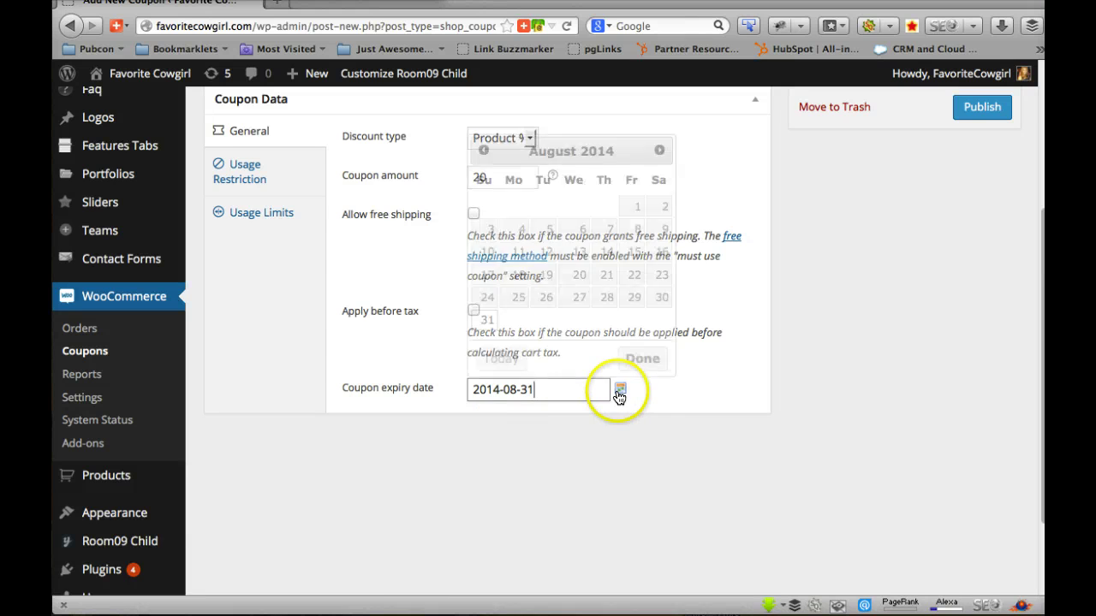
pyautogui.click(488, 317)
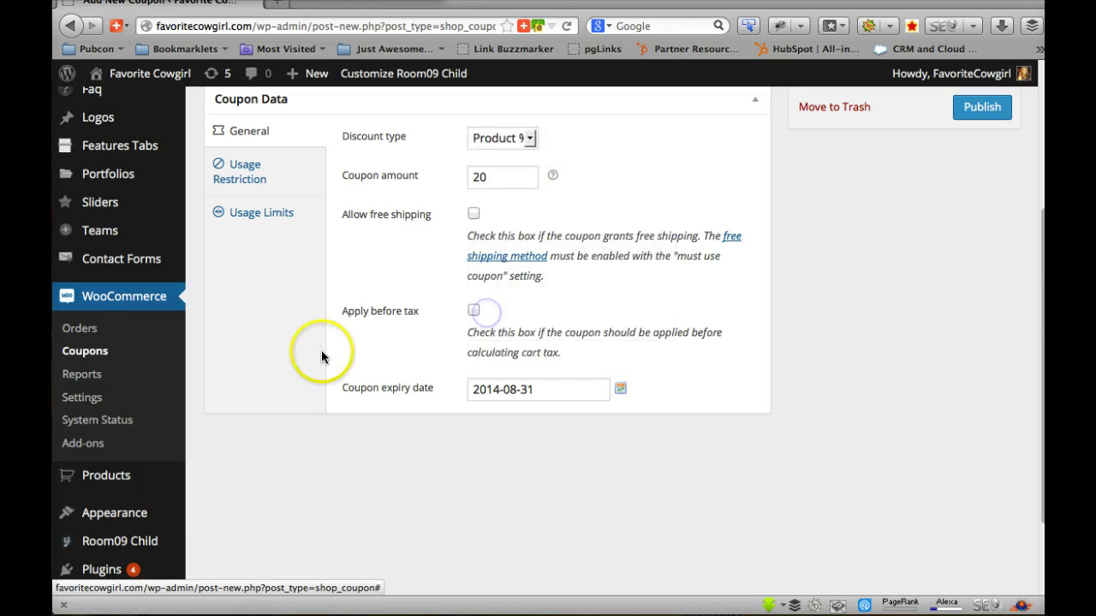
# In the coupon's usage restrictions, enable Individual use only and Exclude sale items
pyautogui.click(267, 175)
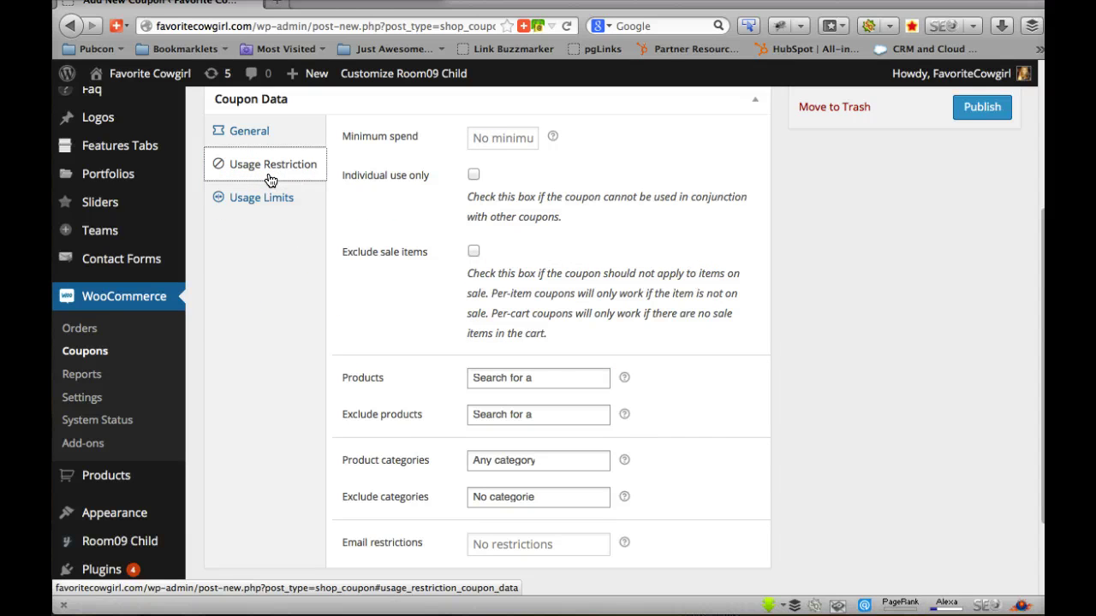
pyautogui.scroll(1, 477, 198)
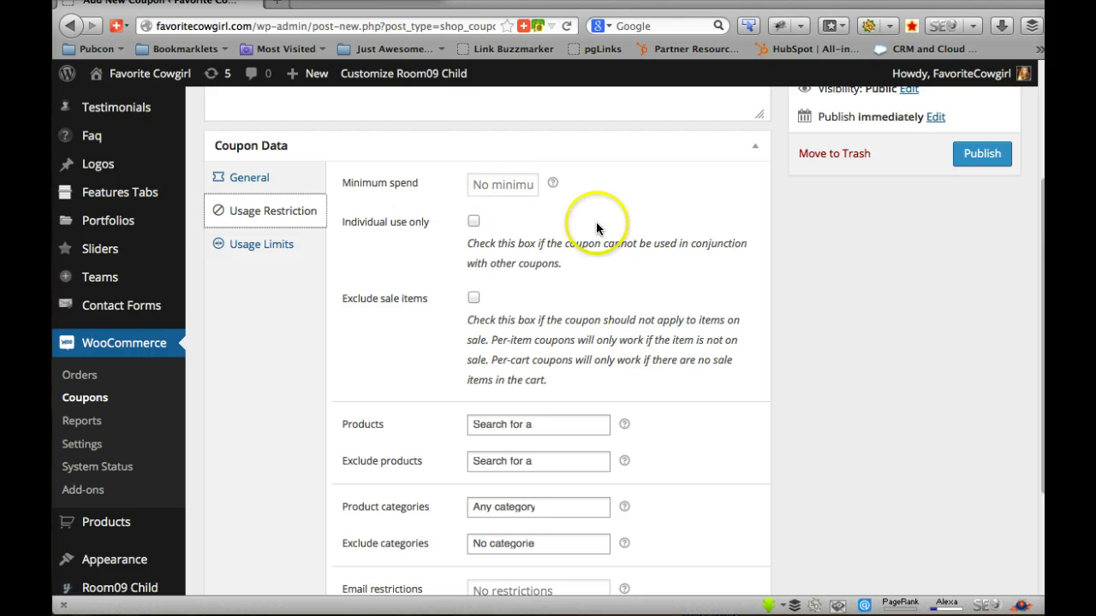
pyautogui.scroll(-1, 600, 262)
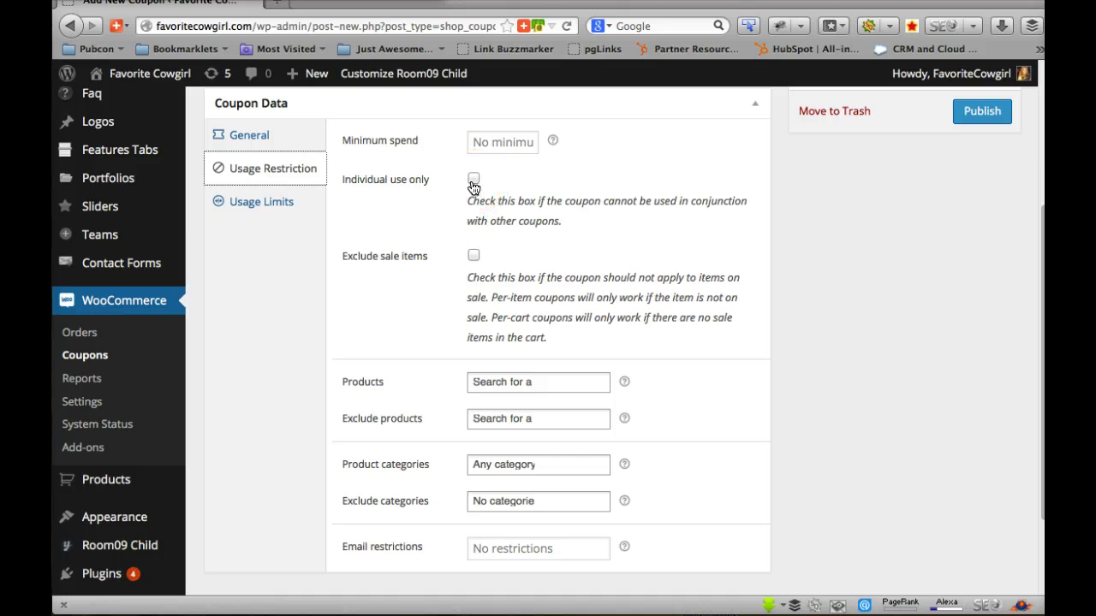
pyautogui.click(474, 180)
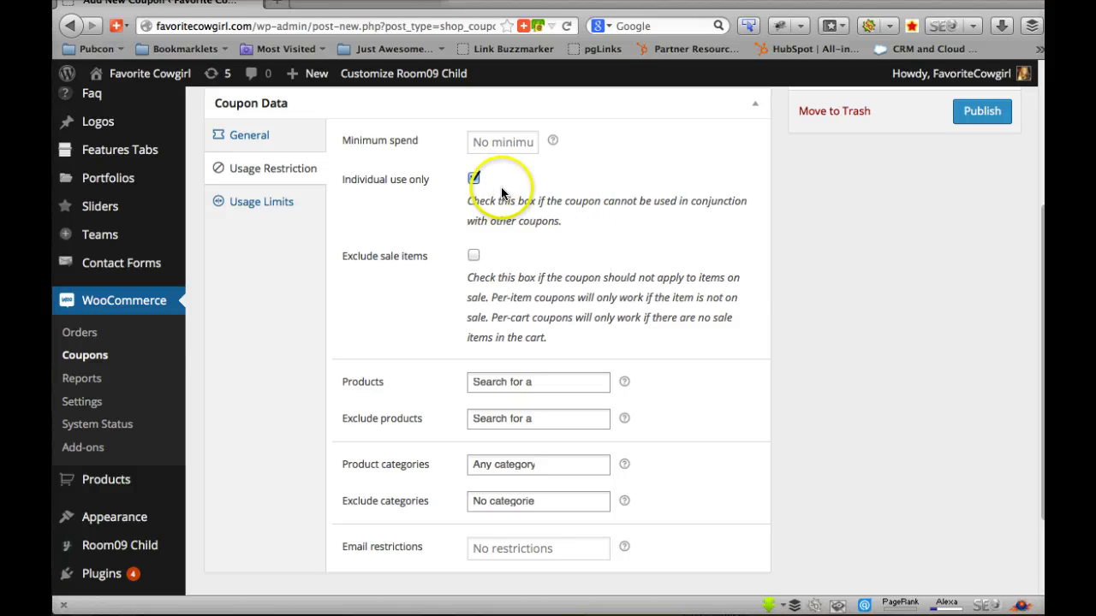
pyautogui.scroll(-2, 599, 223)
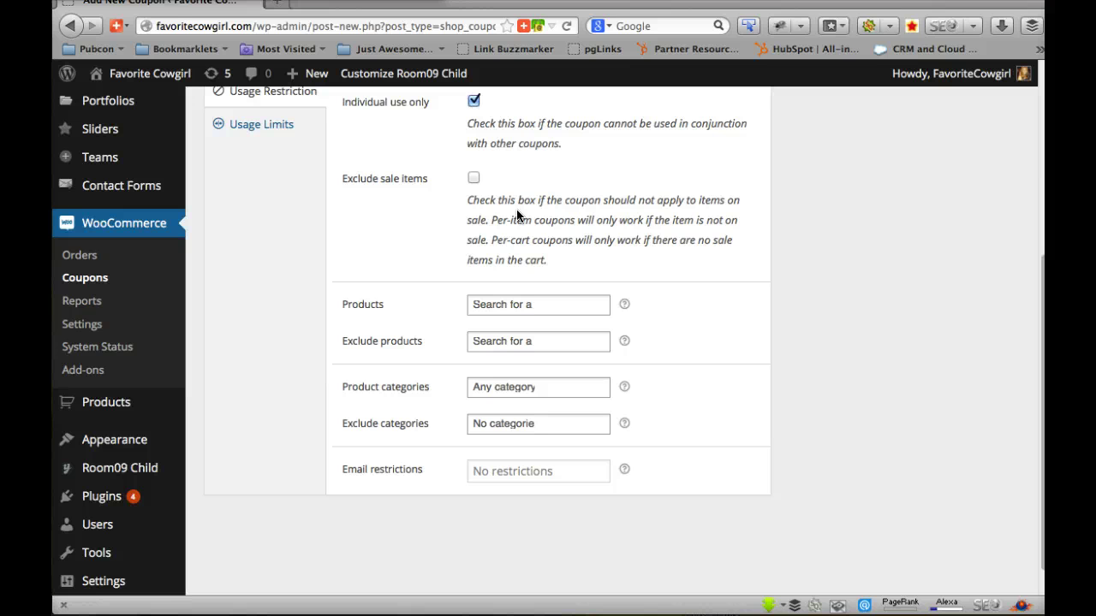
pyautogui.click(475, 180)
pyautogui.click(475, 179)
pyautogui.click(475, 182)
# Restrict the coupon to the All Coffee product category
pyautogui.scroll(-1, 657, 230)
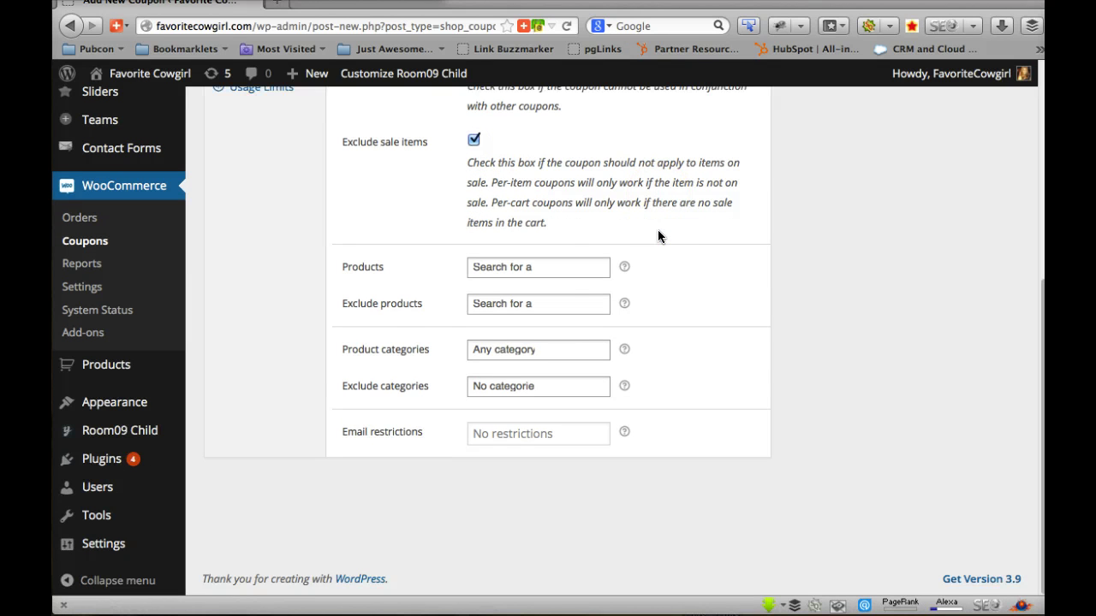
pyautogui.click(536, 350)
pyautogui.moveTo(536, 349); pyautogui.dragTo(514, 414)
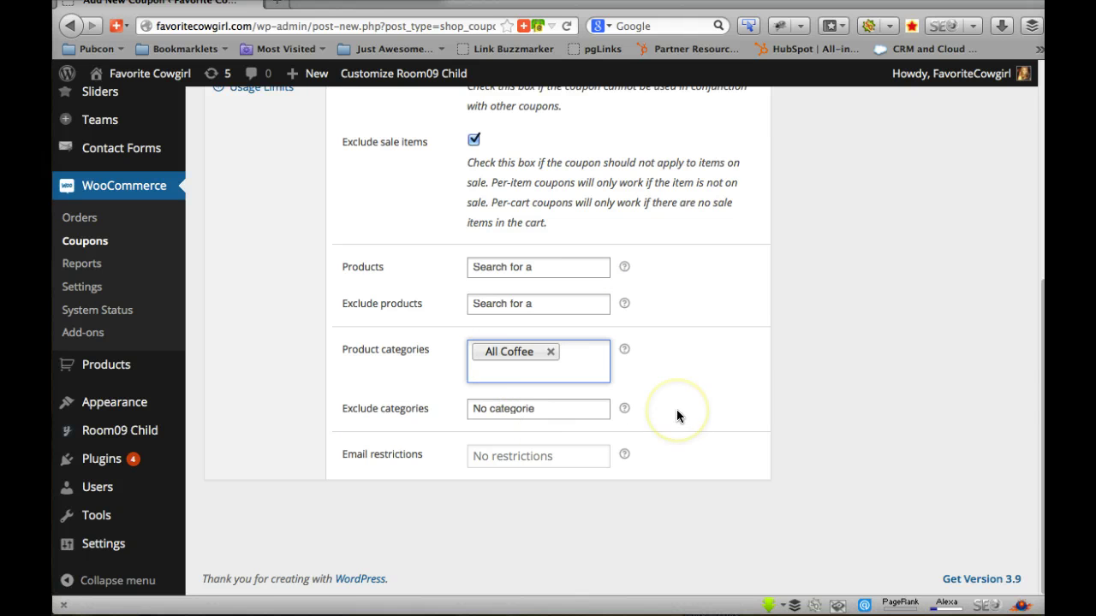
pyautogui.scroll(1, 676, 410)
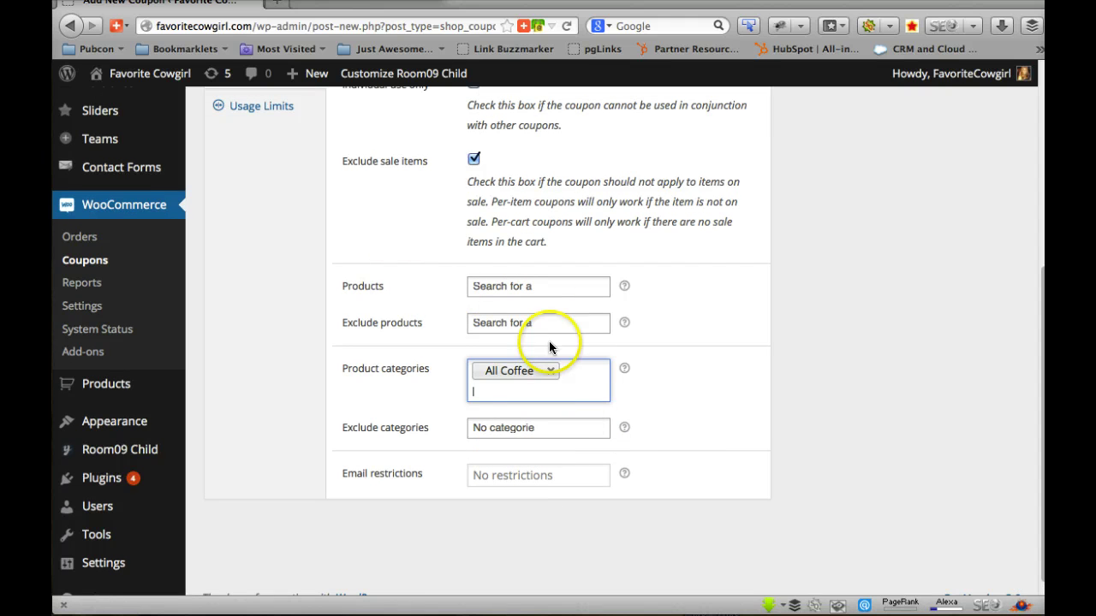
pyautogui.scroll(-1, 709, 413)
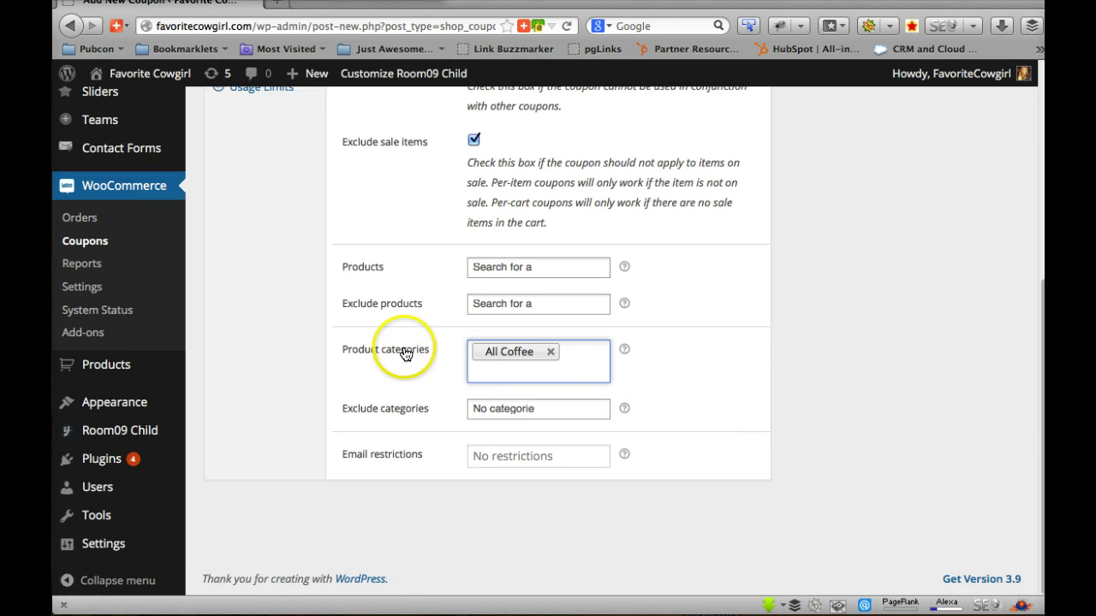
# Examine the coupon's usage limits per coupon and per user, and read the help note for Limit usage to X items
pyautogui.scroll(5, 753, 326)
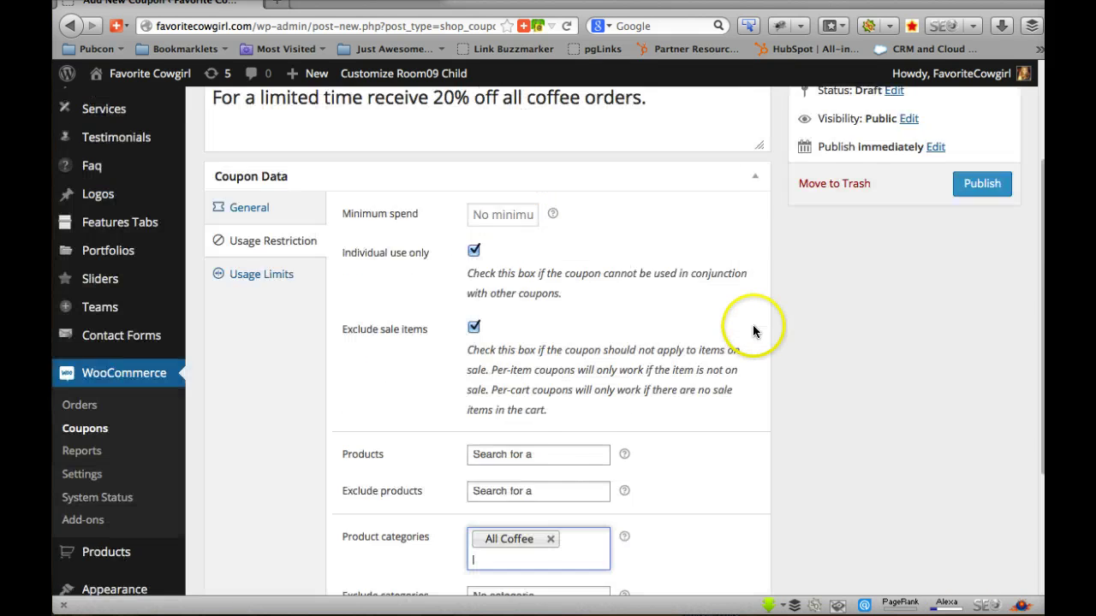
pyautogui.scroll(2, 753, 331)
pyautogui.click(261, 351)
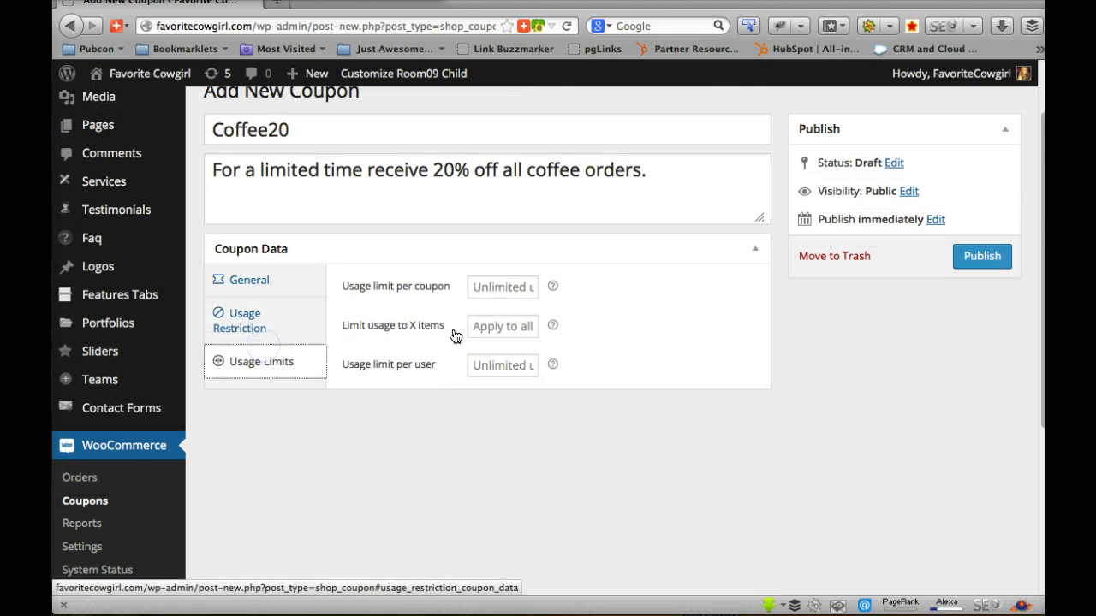
pyautogui.click(498, 287)
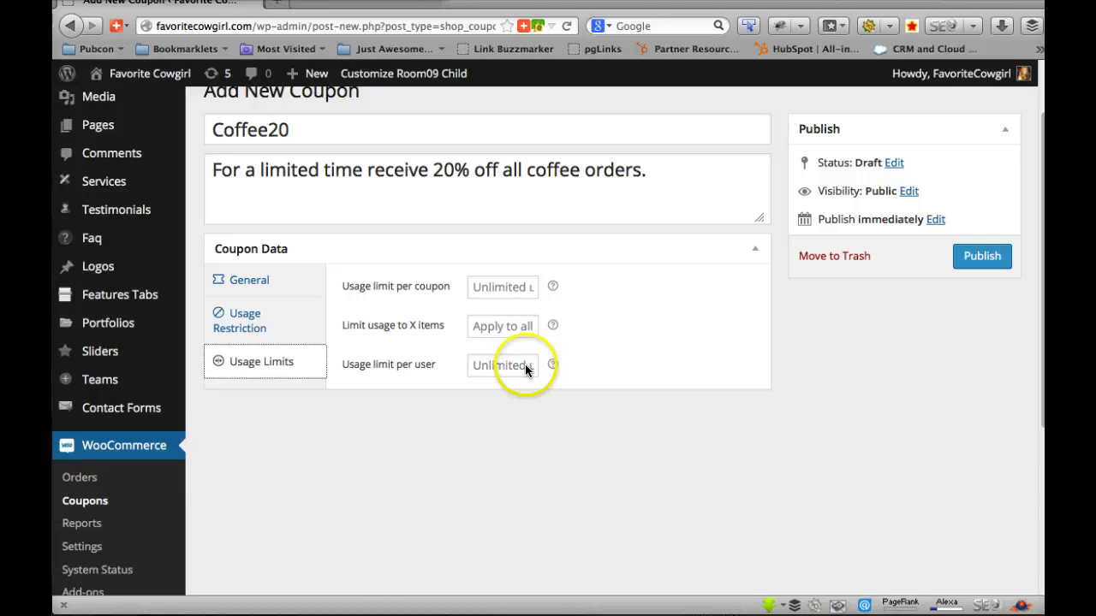
pyautogui.click(493, 363)
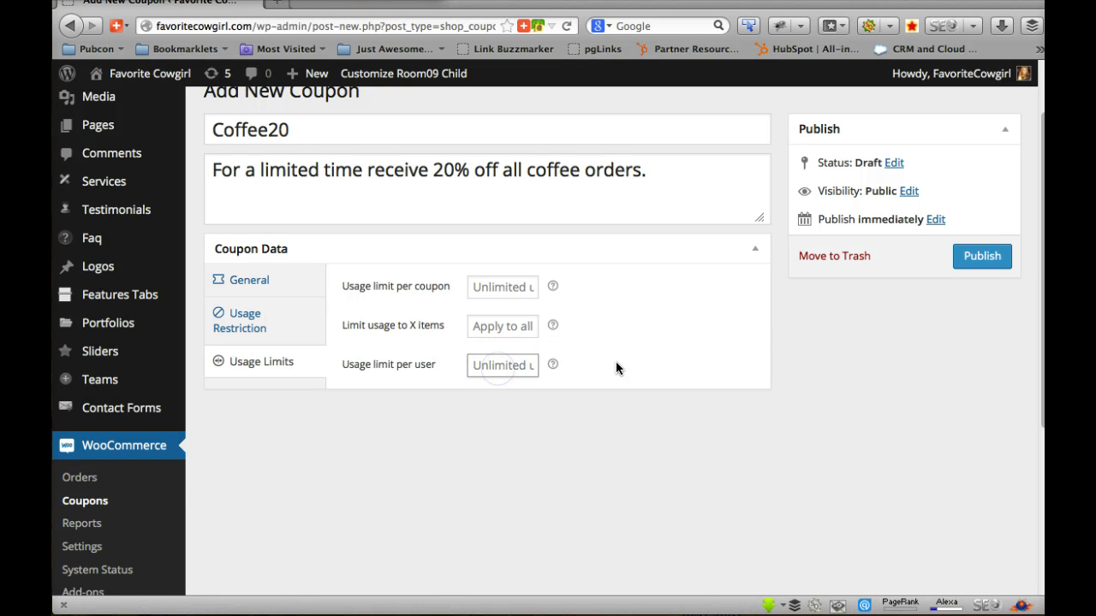
pyautogui.click(623, 369)
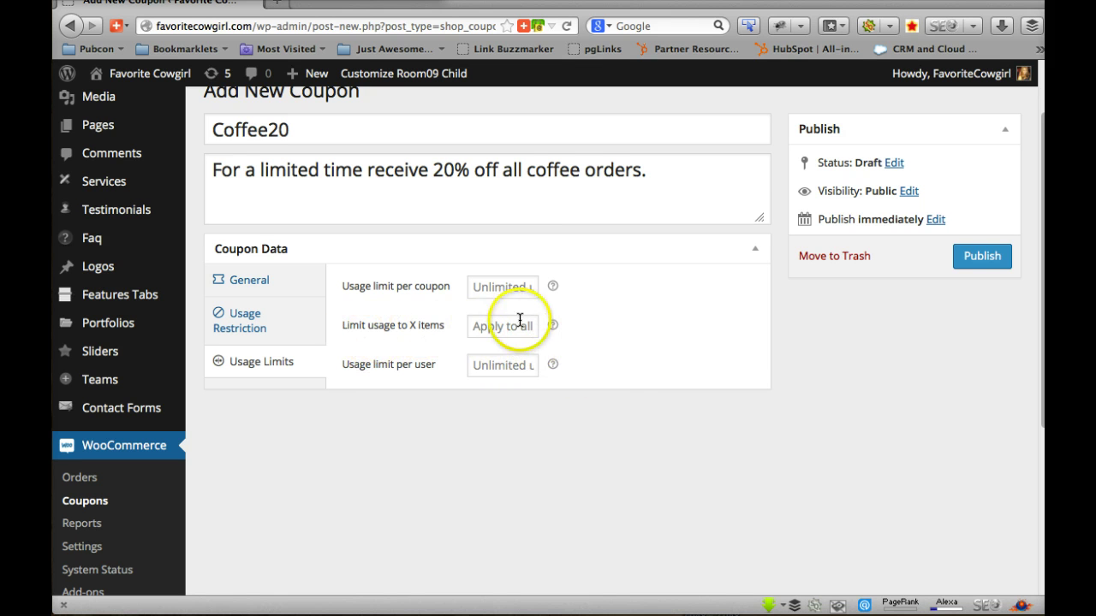
pyautogui.moveTo(551, 328)
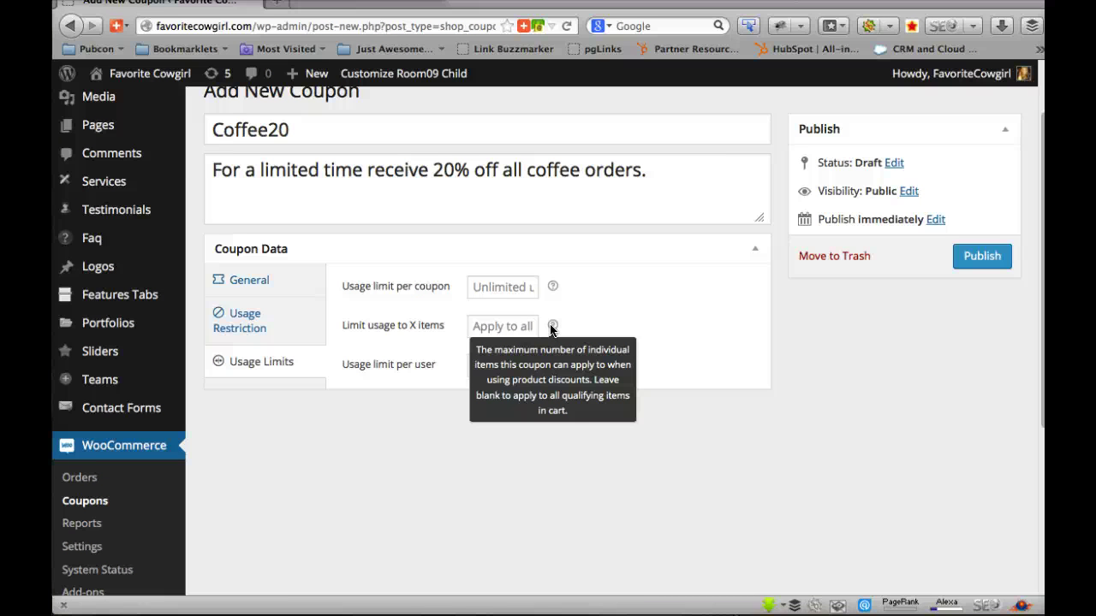
pyautogui.click(702, 326)
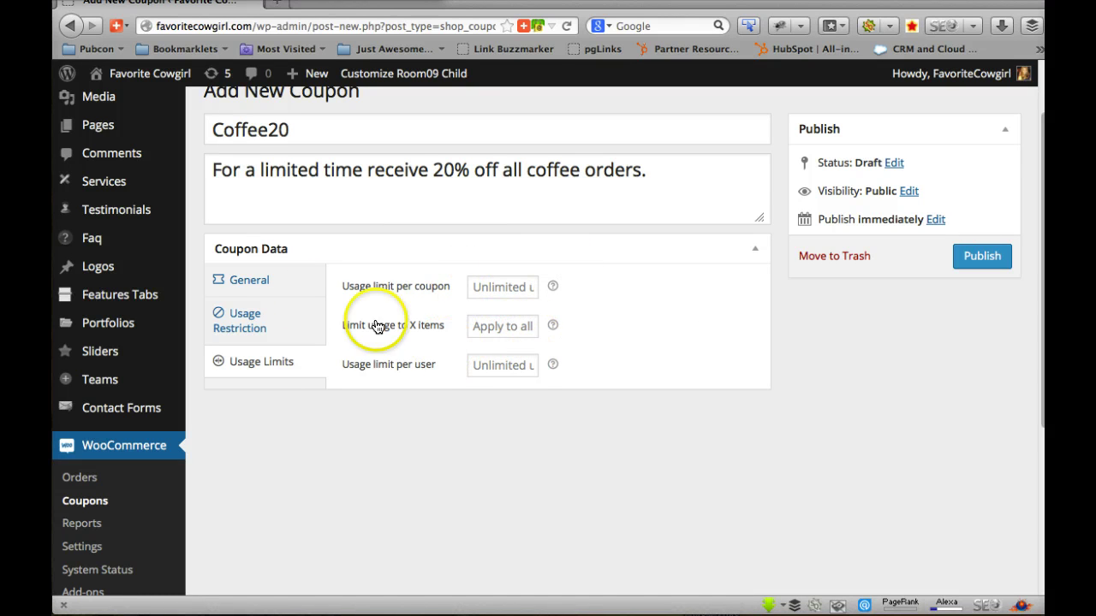
# Review the coupon's general settings and usage restrictions before publishing
pyautogui.click(266, 285)
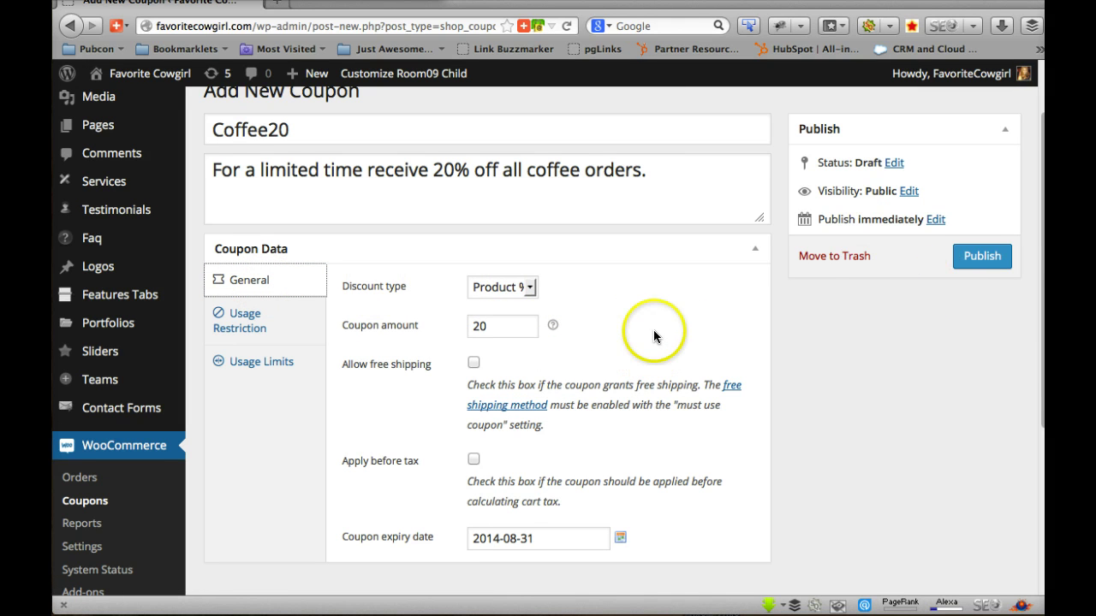
pyautogui.click(257, 320)
pyautogui.click(474, 318)
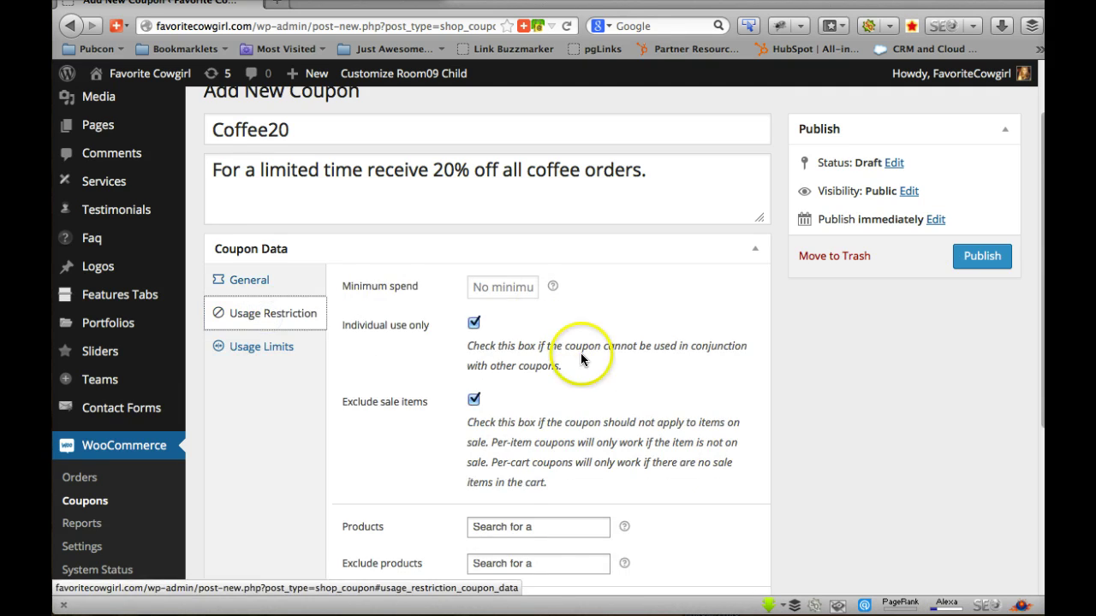
pyautogui.click(473, 399)
pyautogui.scroll(-5, 569, 351)
pyautogui.scroll(5, 513, 335)
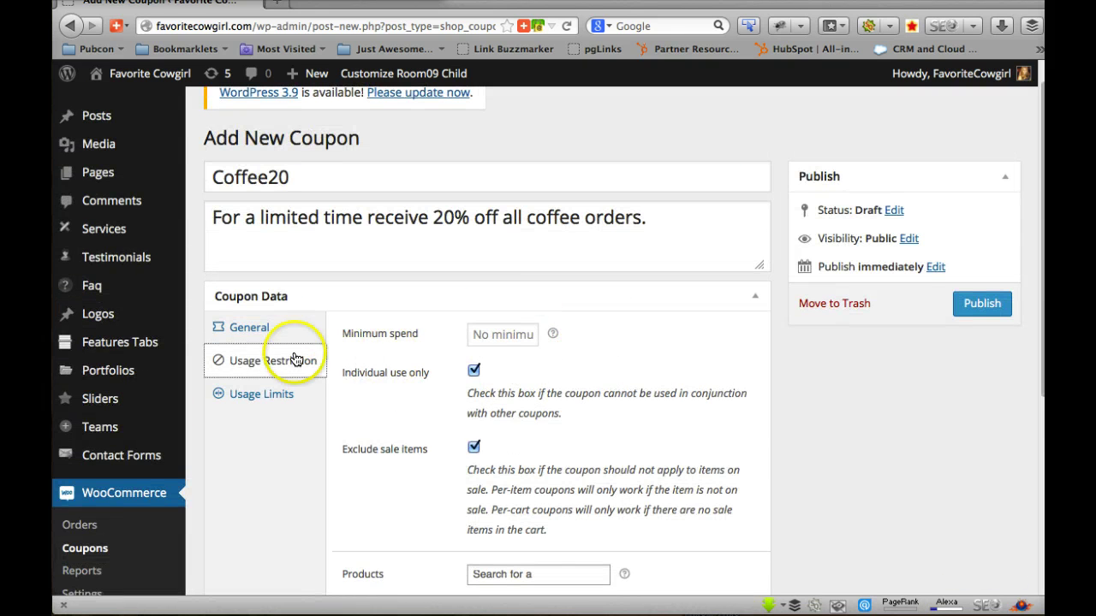
# Recheck the discount type in the coupon's general settings and publish the coupon
pyautogui.click(257, 330)
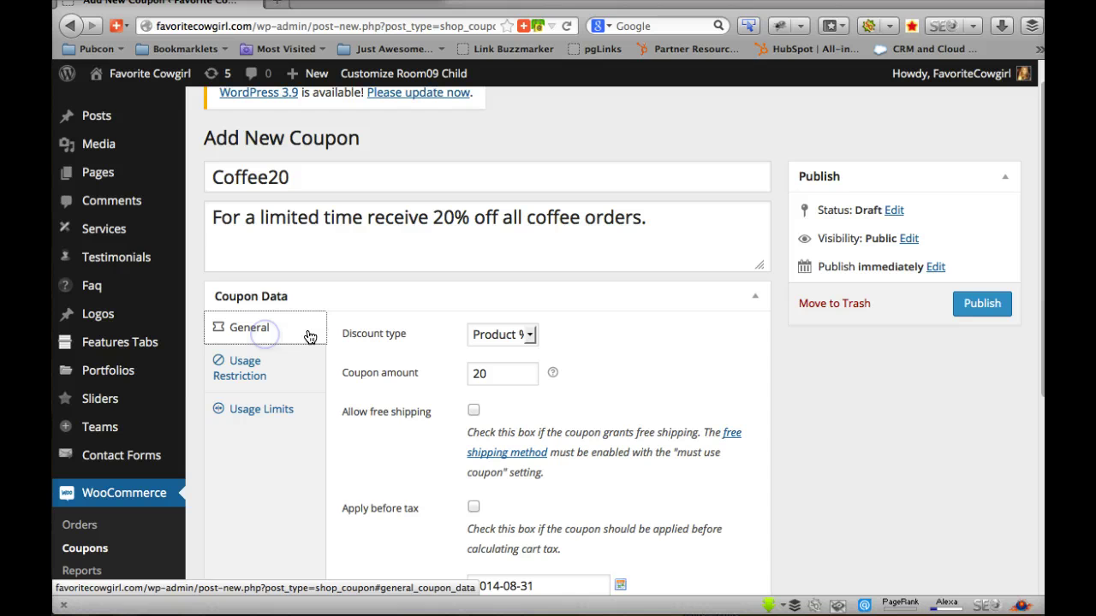
pyautogui.click(529, 335)
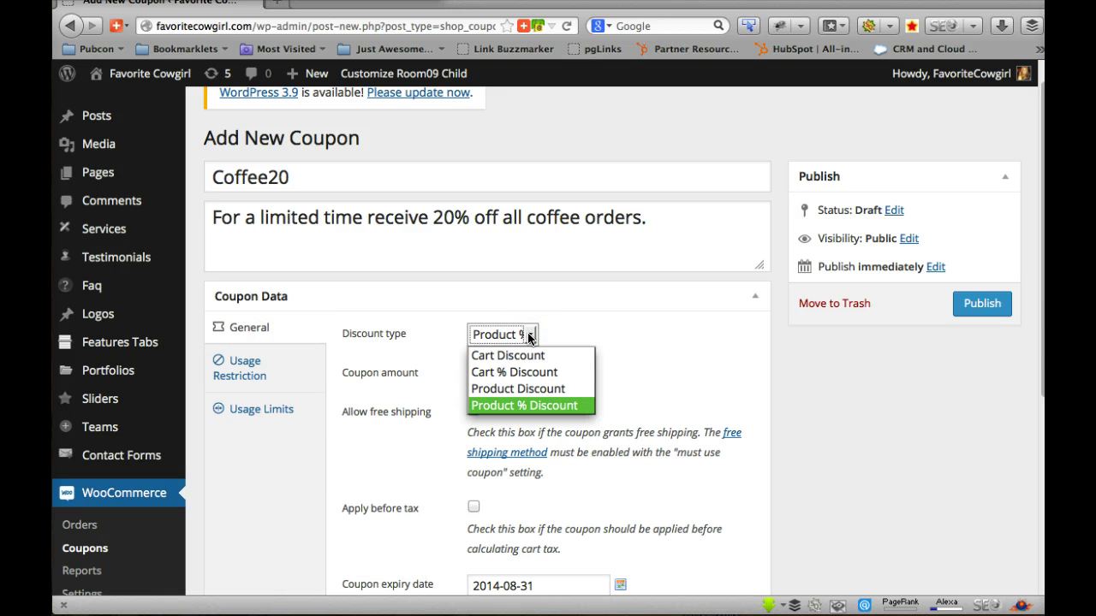
pyautogui.click(621, 338)
pyautogui.click(975, 306)
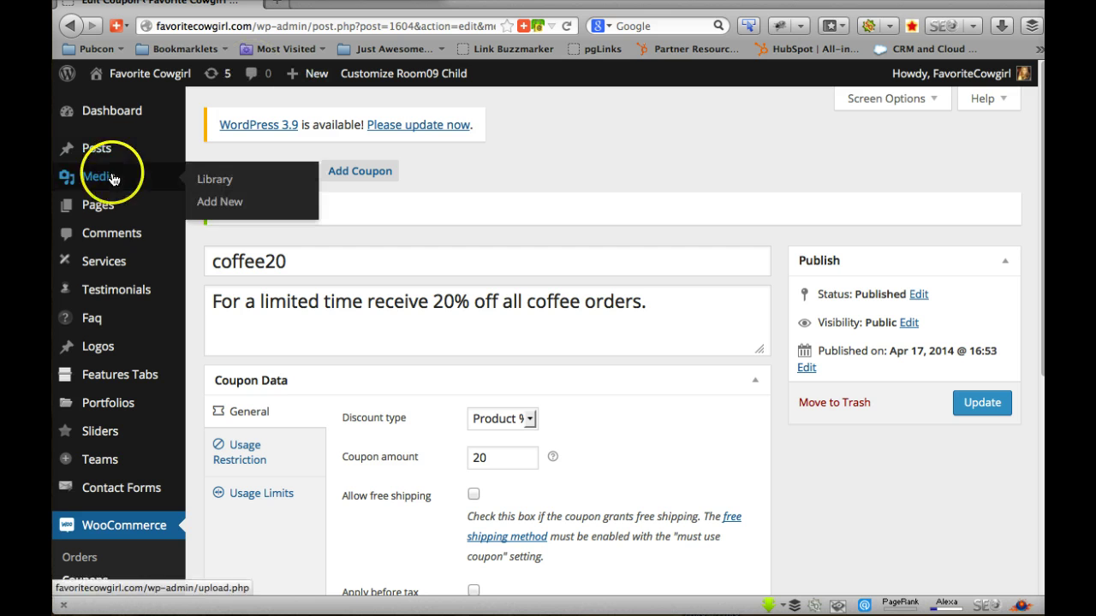
# Visit the Favorite Cowgirl storefront and add Bold Spirit Blend from the Regular Coffee category to the cart
pyautogui.moveTo(167, 74)
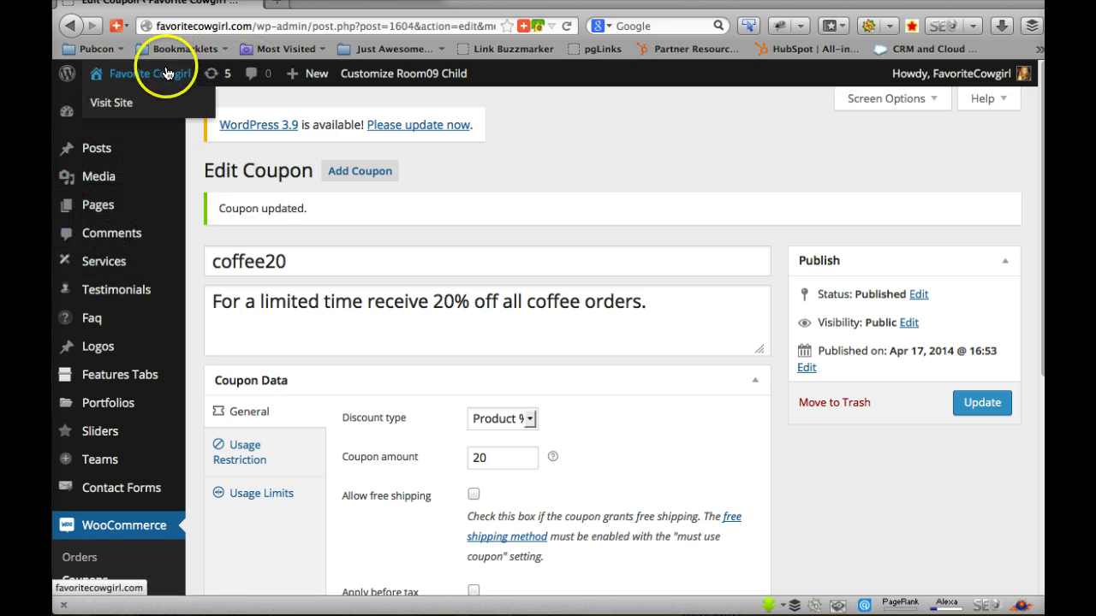
pyautogui.click(111, 103)
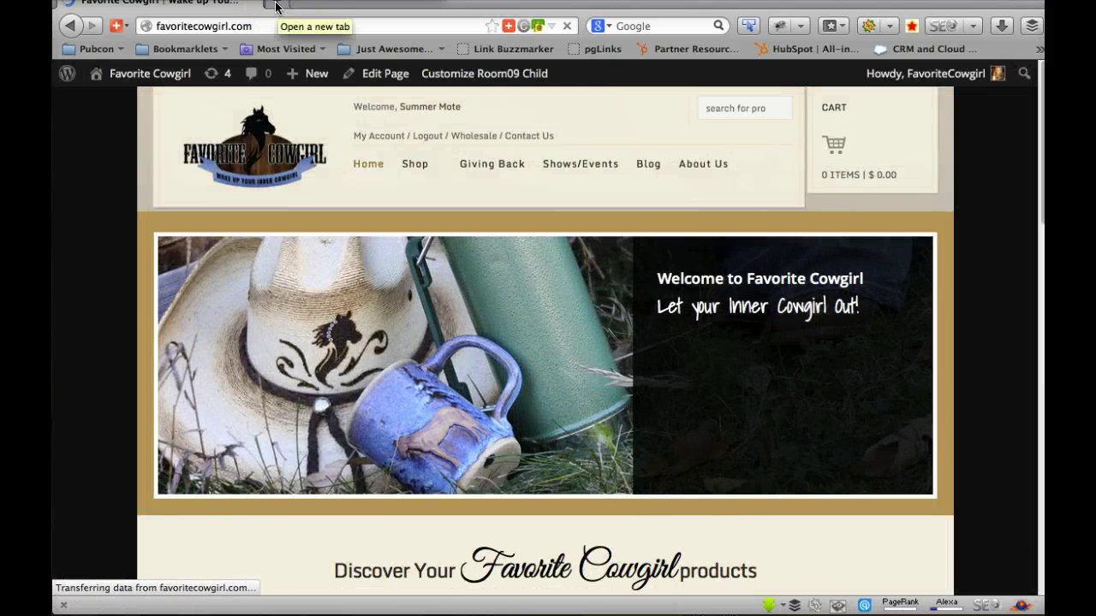
pyautogui.moveTo(417, 164)
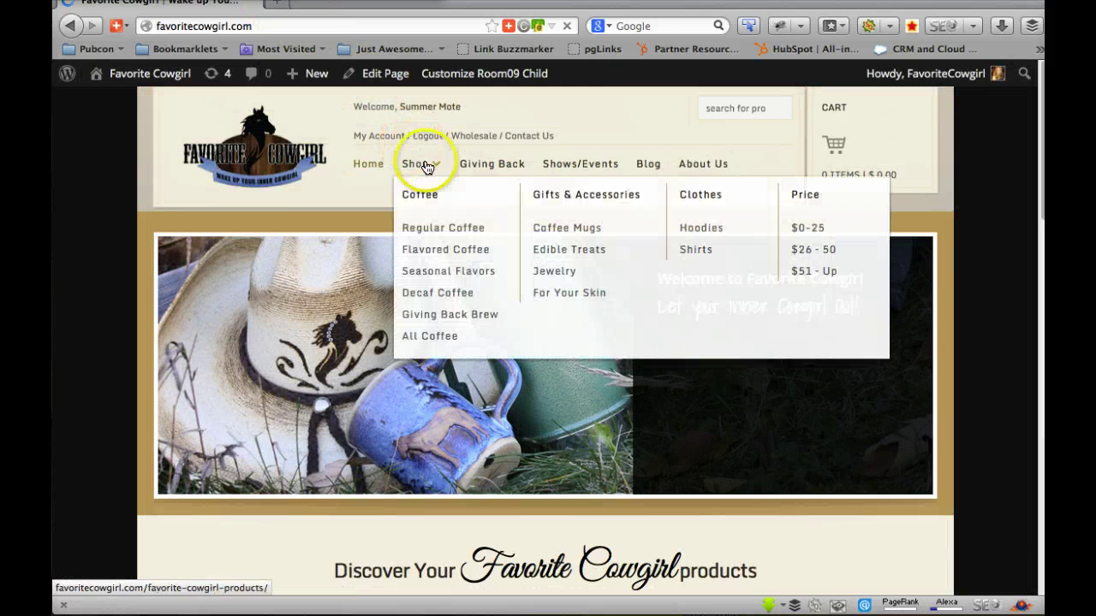
pyautogui.click(427, 232)
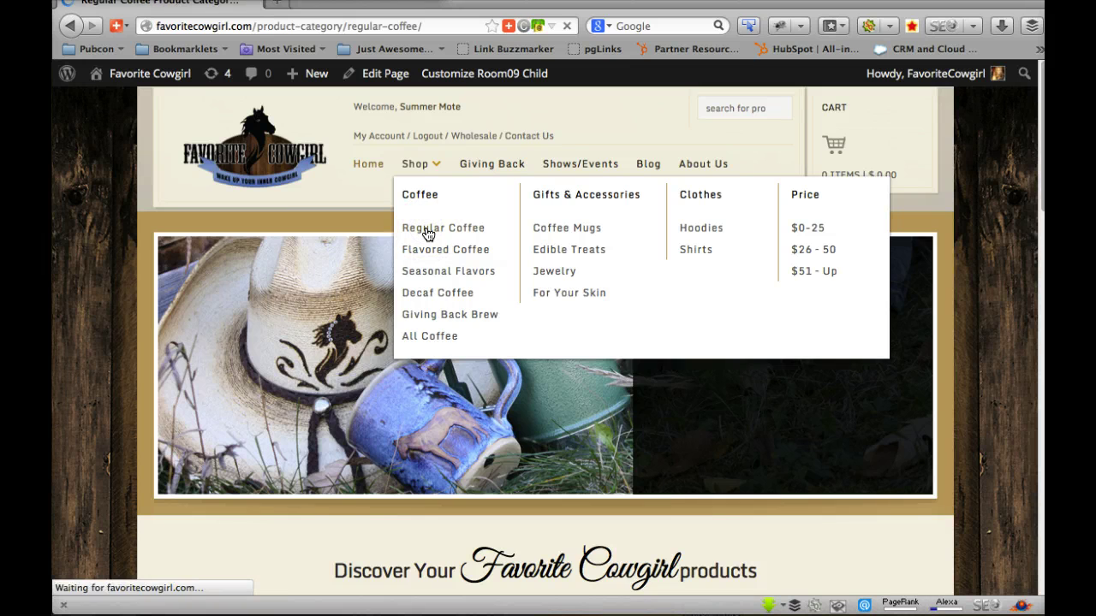
pyautogui.scroll(-3, 518, 304)
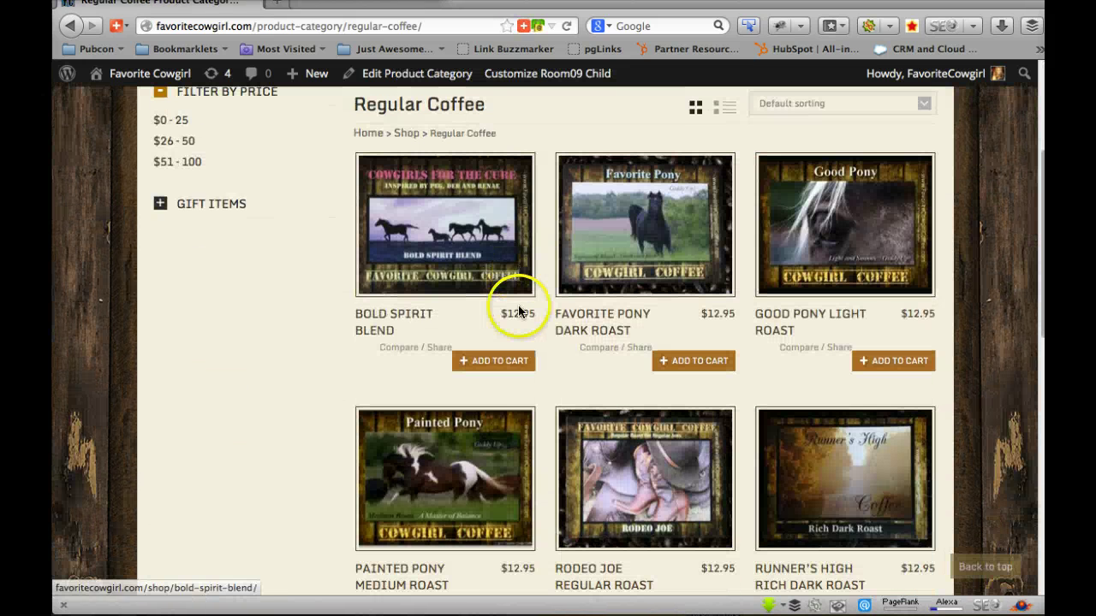
pyautogui.click(479, 368)
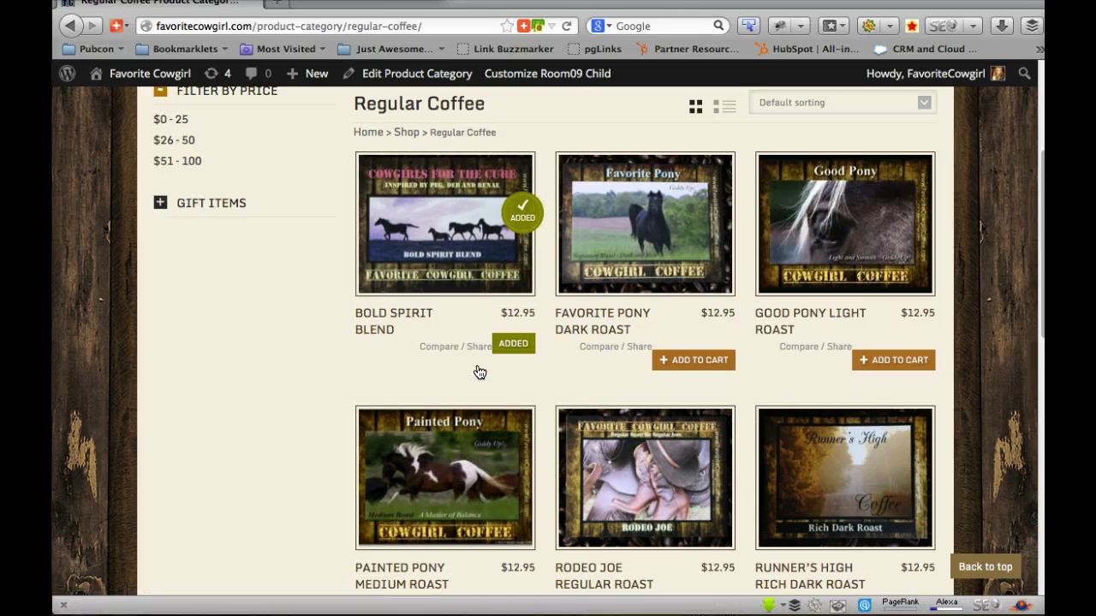
# Add the Hope Pendant Necklace from the Jewelry category to the cart
pyautogui.scroll(3, 681, 290)
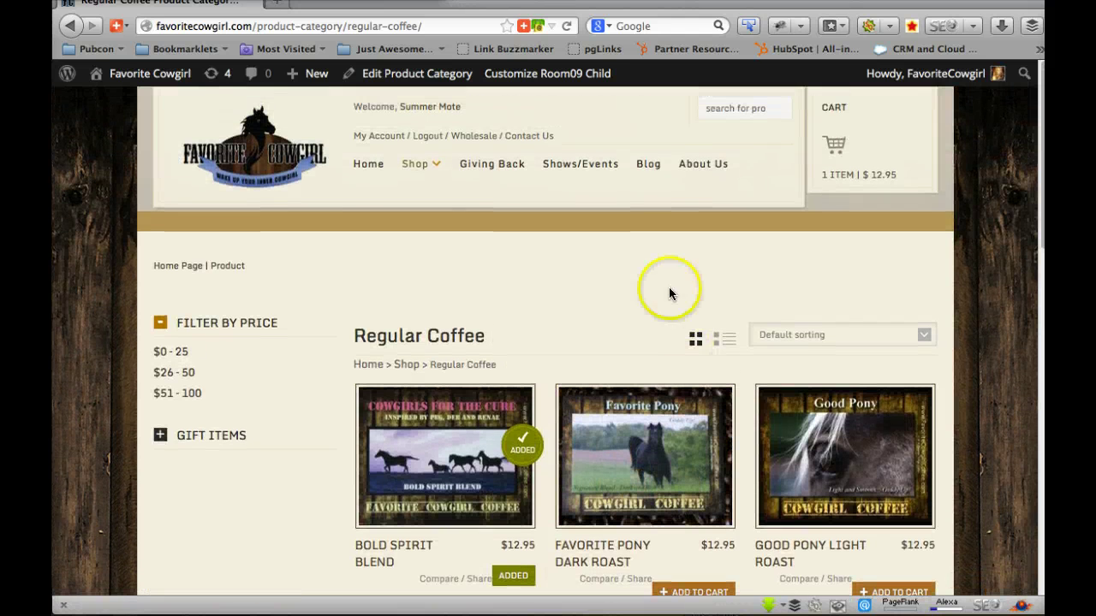
pyautogui.moveTo(416, 165)
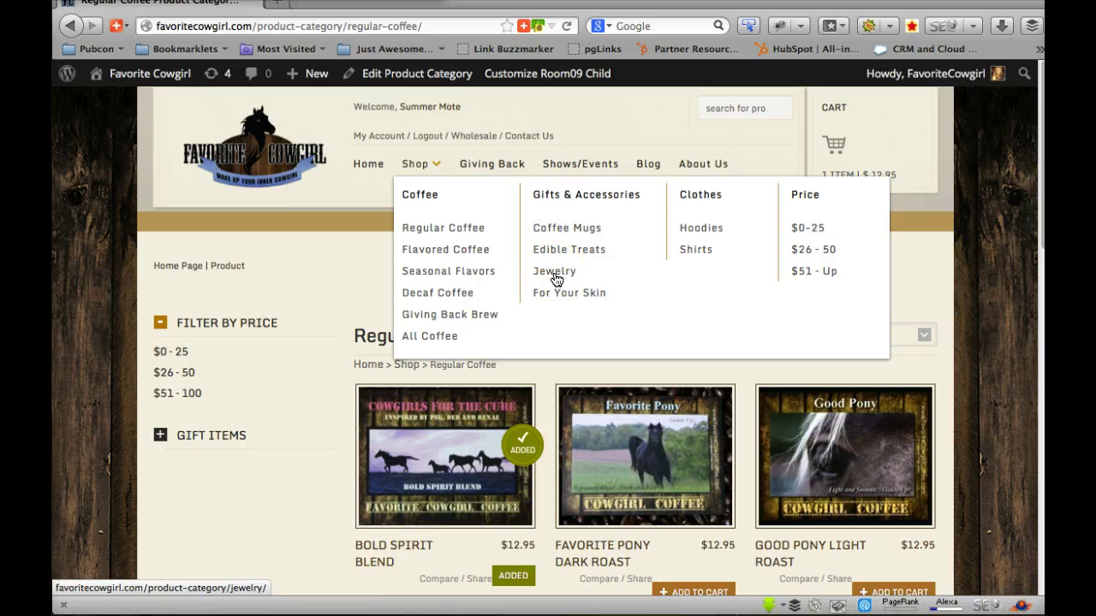
pyautogui.click(555, 274)
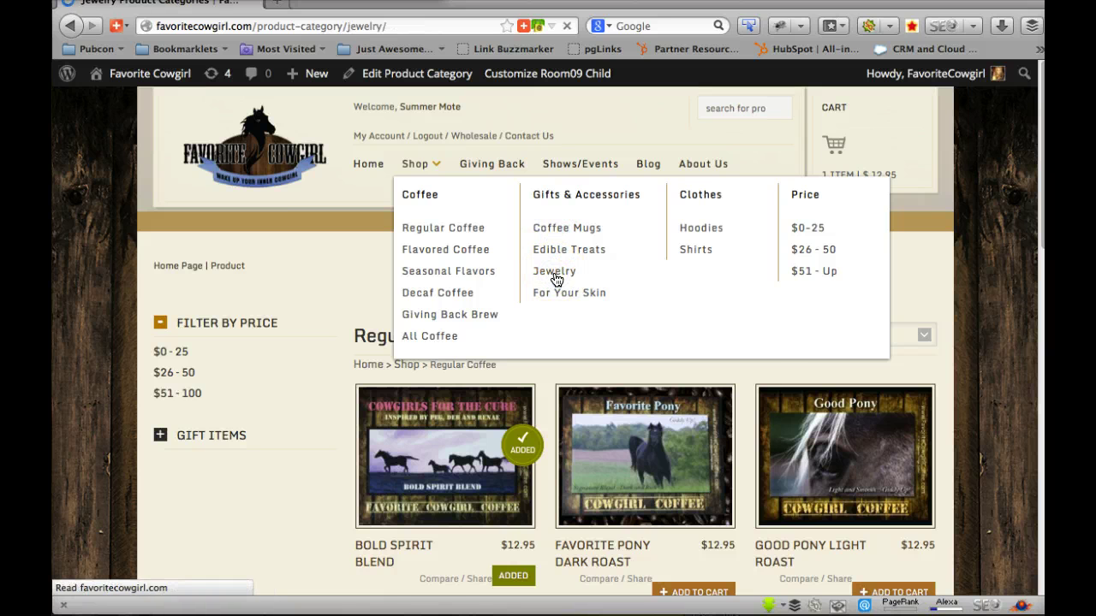
pyautogui.scroll(-4, 553, 278)
pyautogui.click(683, 401)
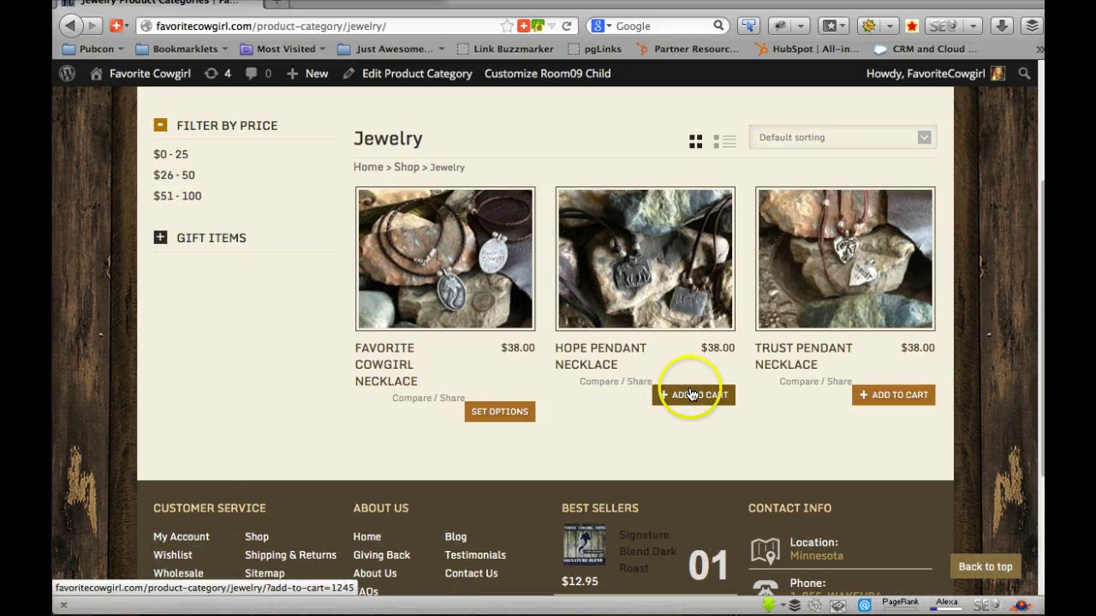
pyautogui.click(623, 192)
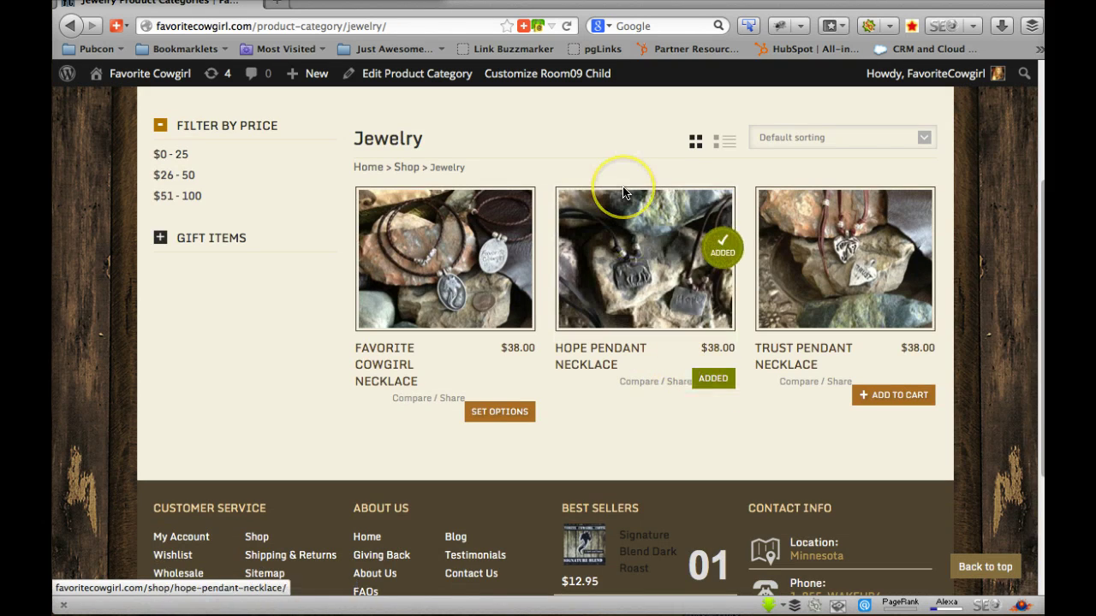
# Add WHOA PONY! Decaf Coffee from the Decaf Coffee category to the cart
pyautogui.scroll(3, 622, 186)
pyautogui.moveTo(410, 141)
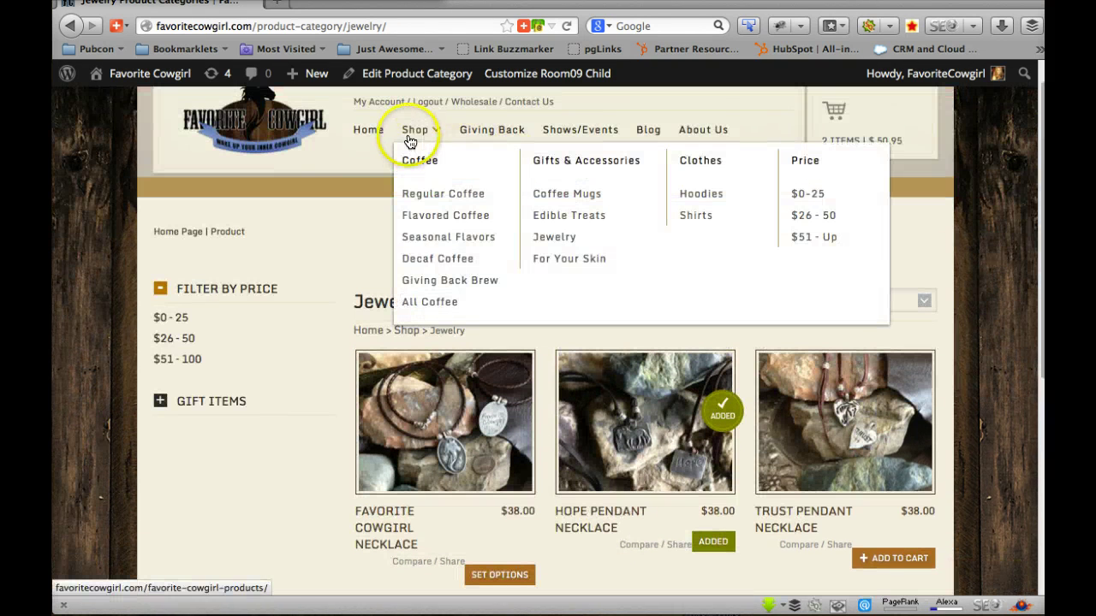
pyautogui.click(452, 257)
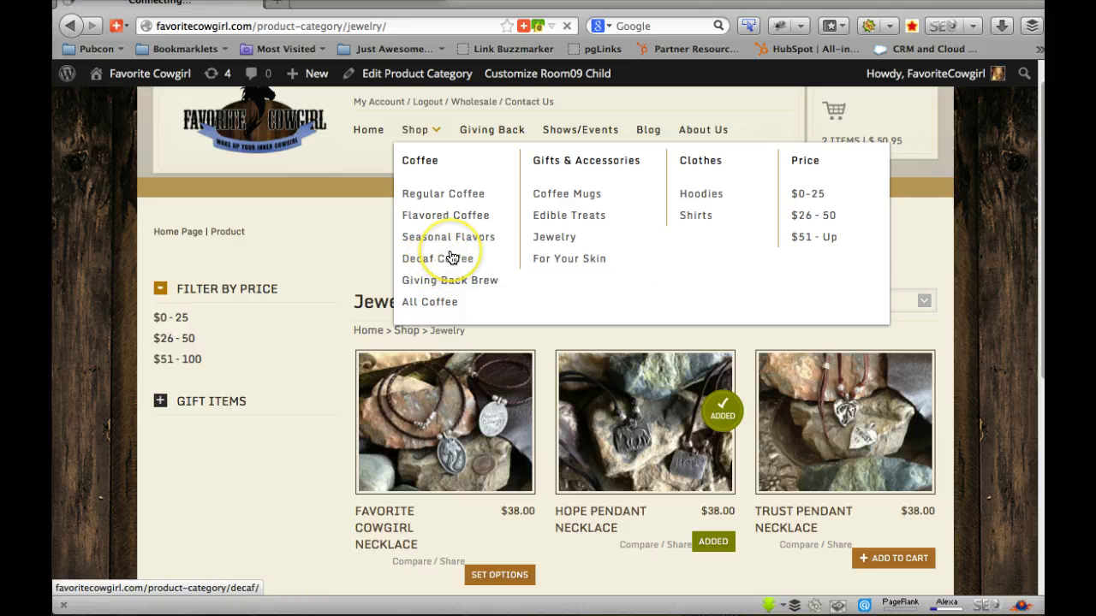
pyautogui.scroll(-3, 678, 482)
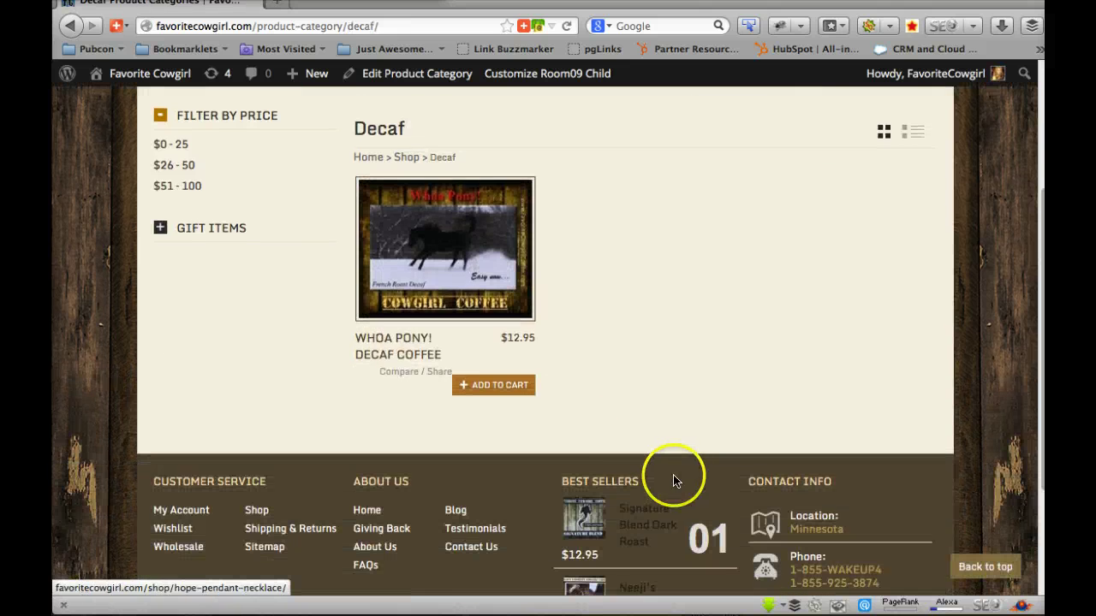
pyautogui.click(500, 388)
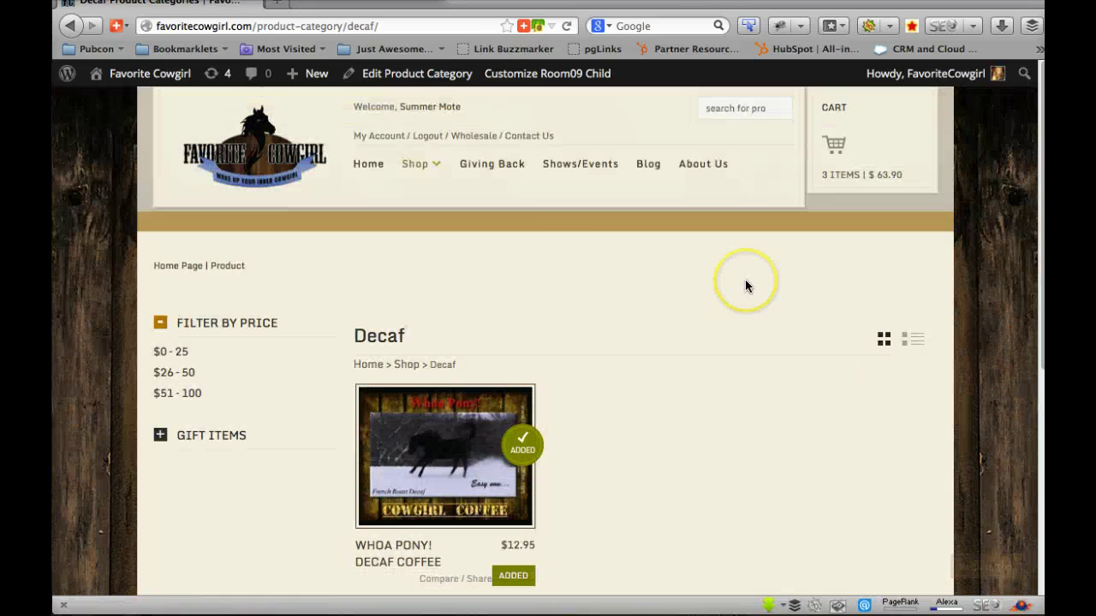
# Add the Trail Kit Trio from the For Your Skin category to the cart
pyautogui.moveTo(433, 171)
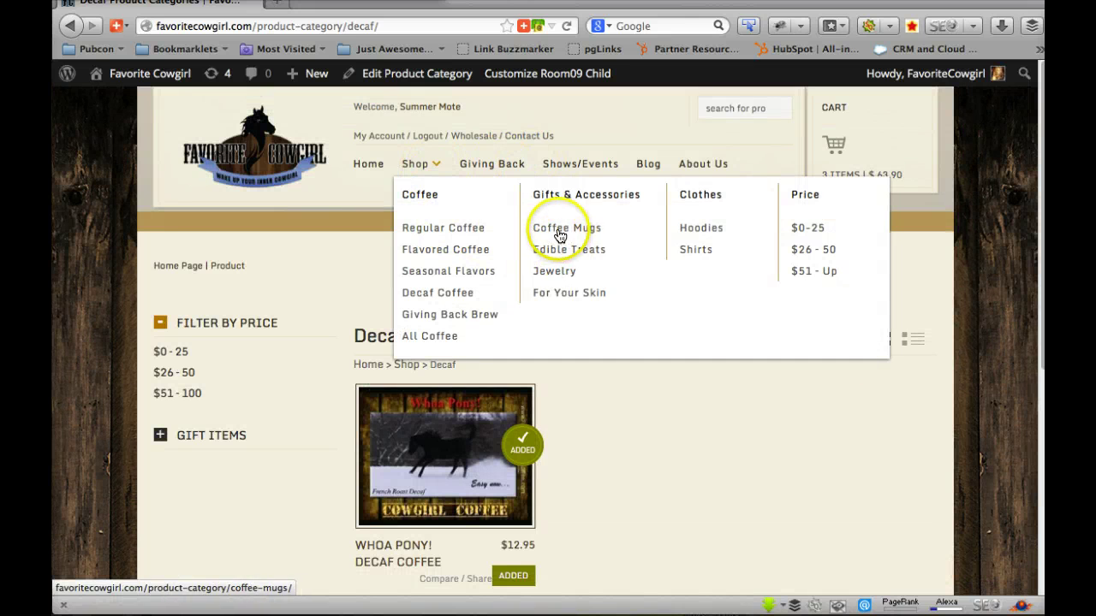
pyautogui.click(556, 296)
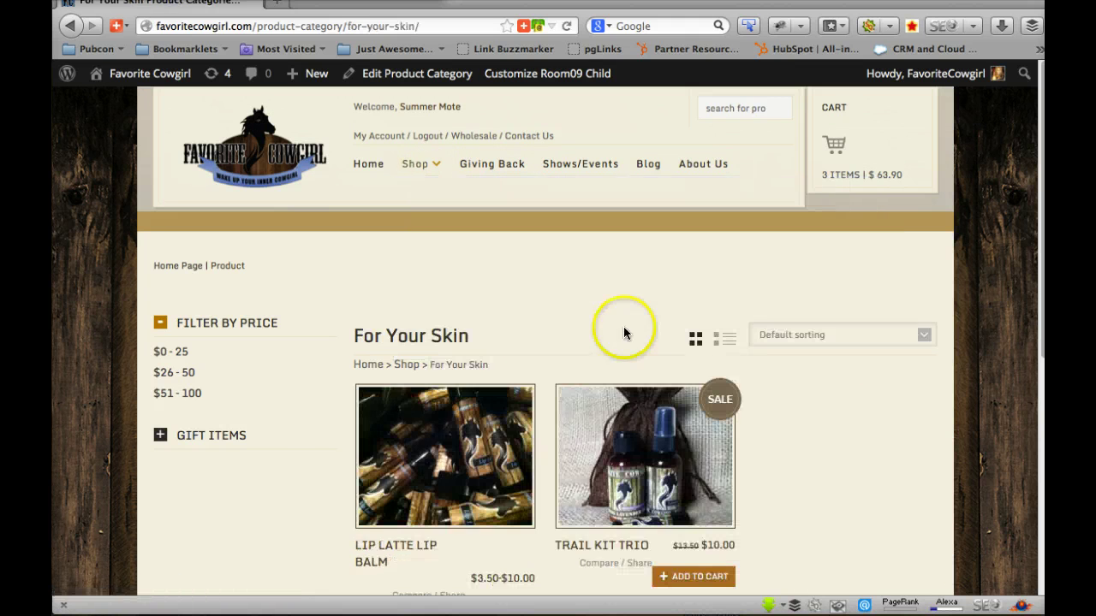
pyautogui.scroll(-3, 623, 326)
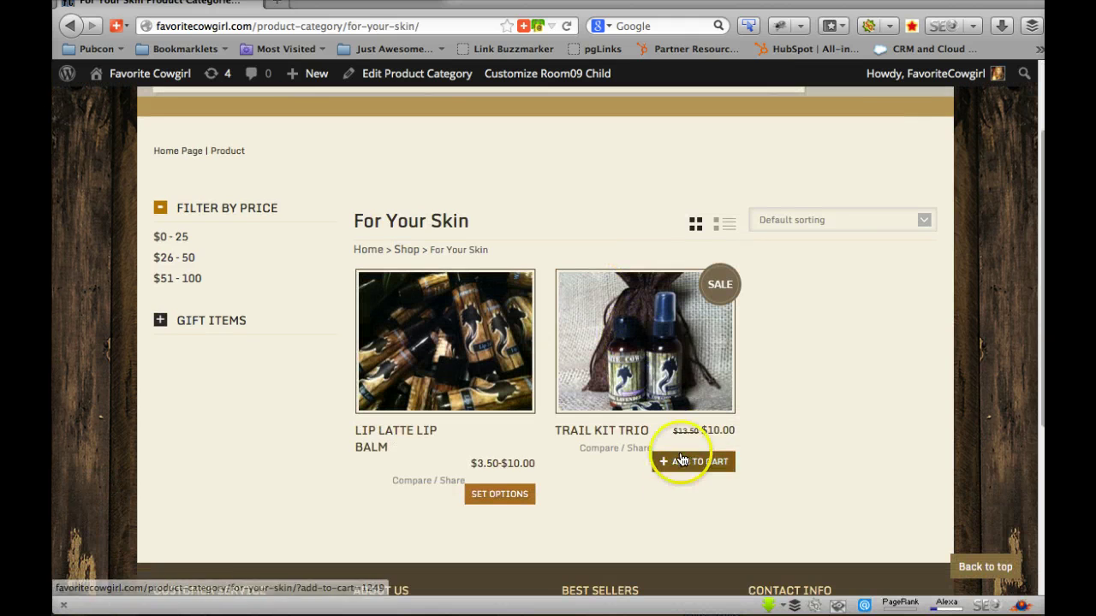
pyautogui.click(681, 462)
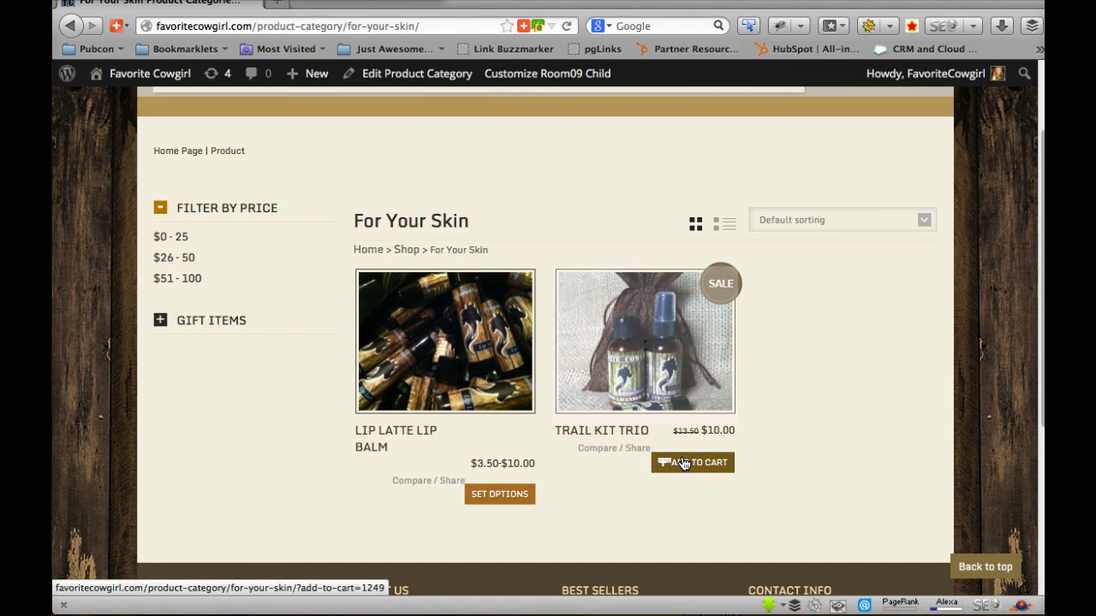
# View the full cart and apply the coupon code coffee20 to it
pyautogui.scroll(3, 603, 313)
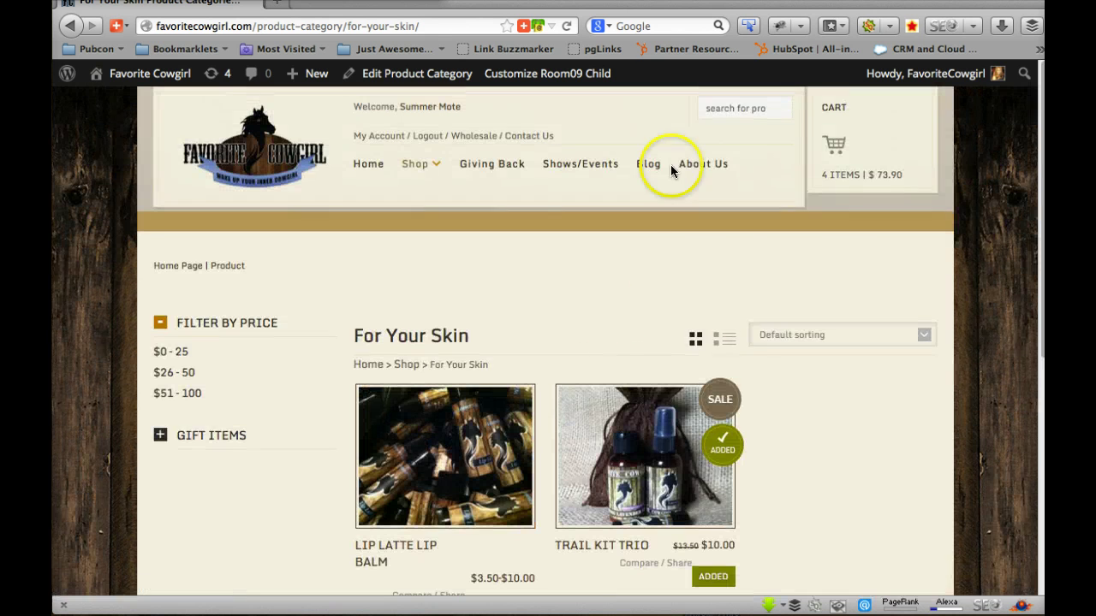
pyautogui.moveTo(834, 145)
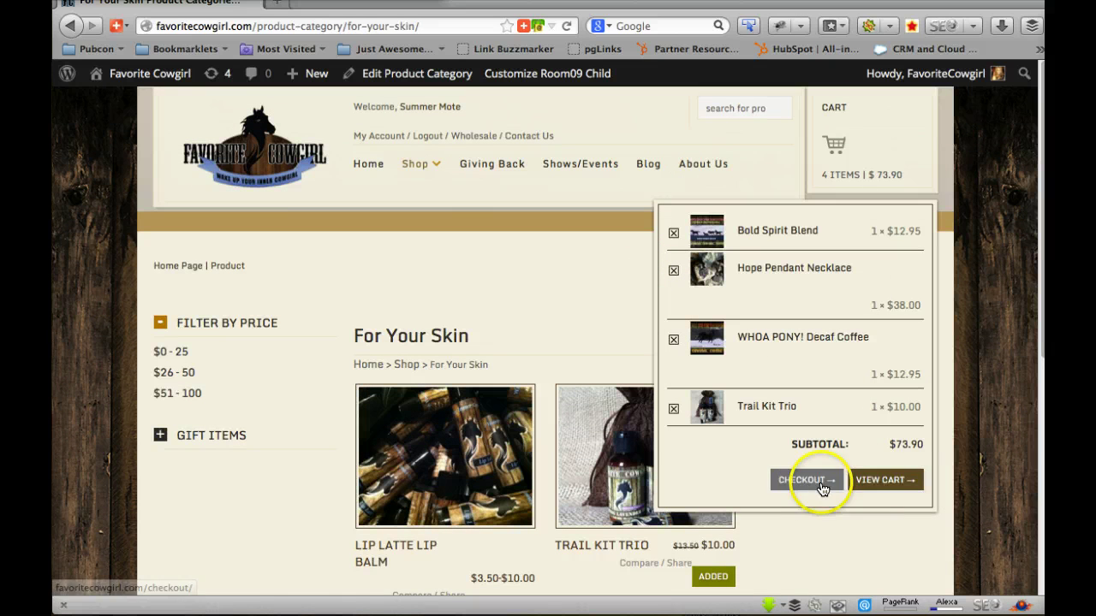
pyautogui.click(882, 482)
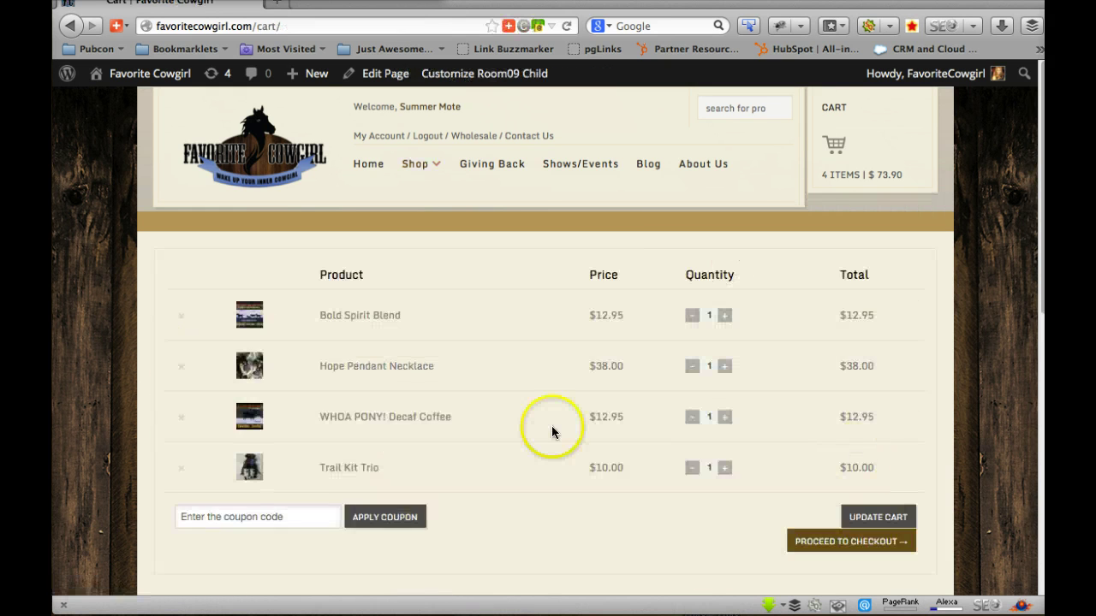
pyautogui.scroll(-2, 551, 432)
pyautogui.click(238, 441)
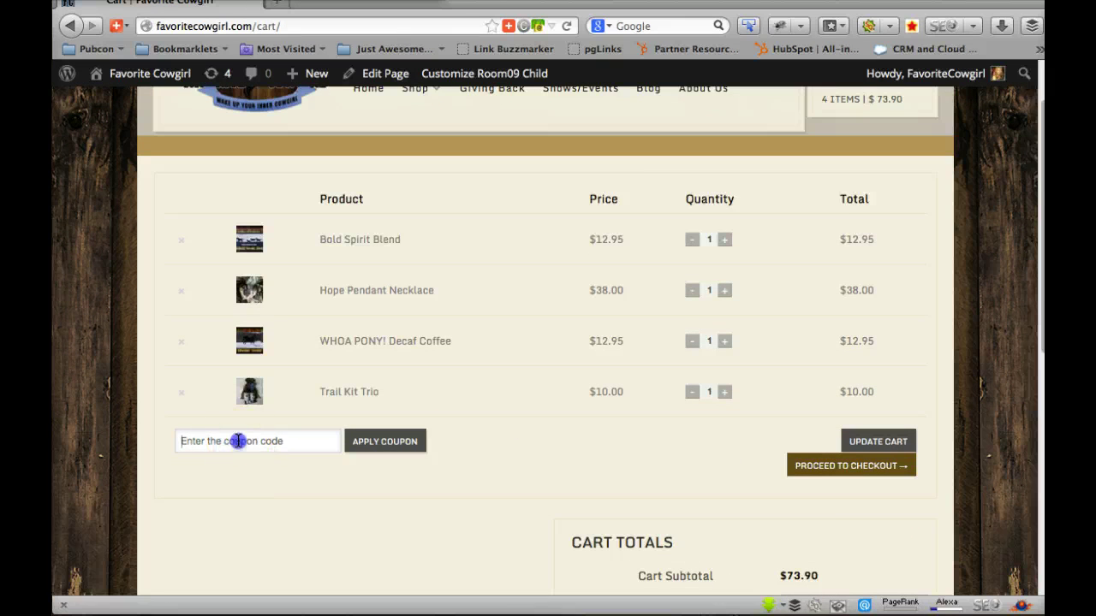
pyautogui.write('coffee20')
pyautogui.click(391, 437)
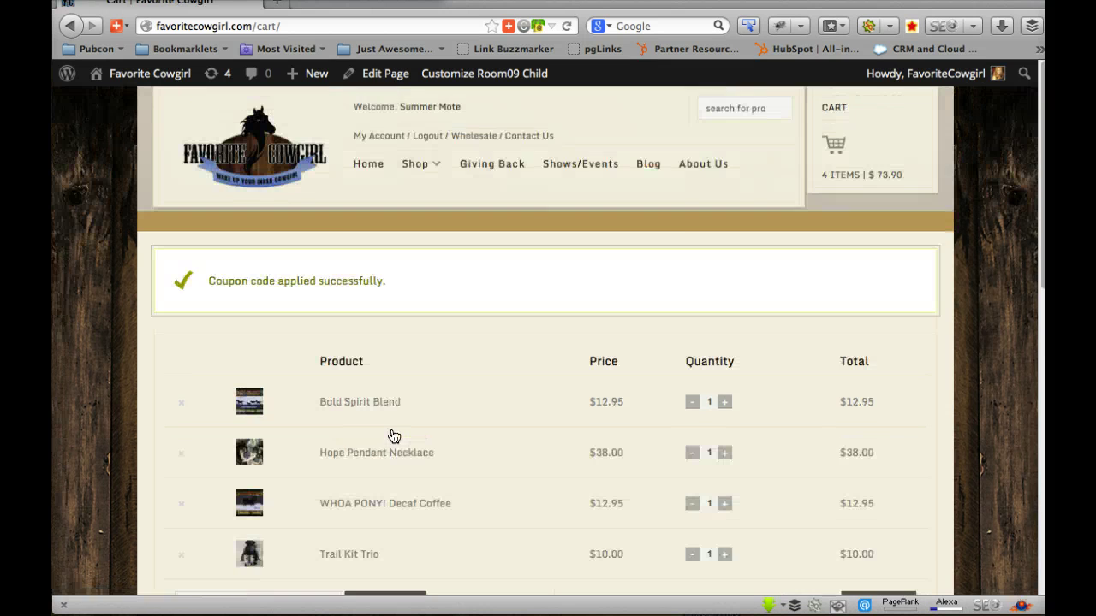
# Examine the coupon discount in the cart totals and compare it with the coffee and non-coffee items in the cart
pyautogui.scroll(-8, 546, 399)
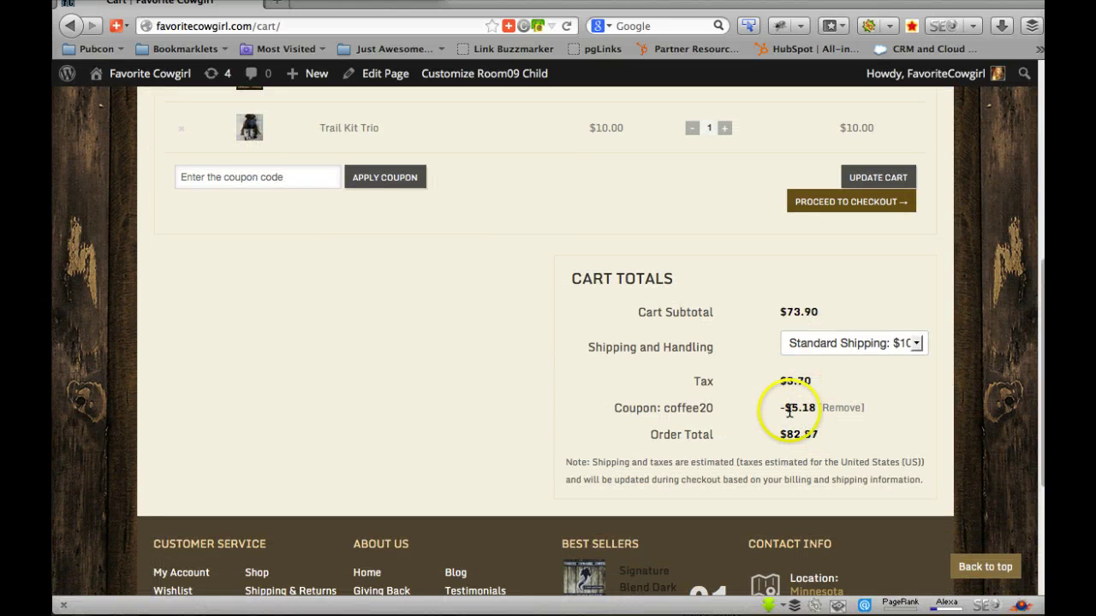
pyautogui.scroll(4, 853, 415)
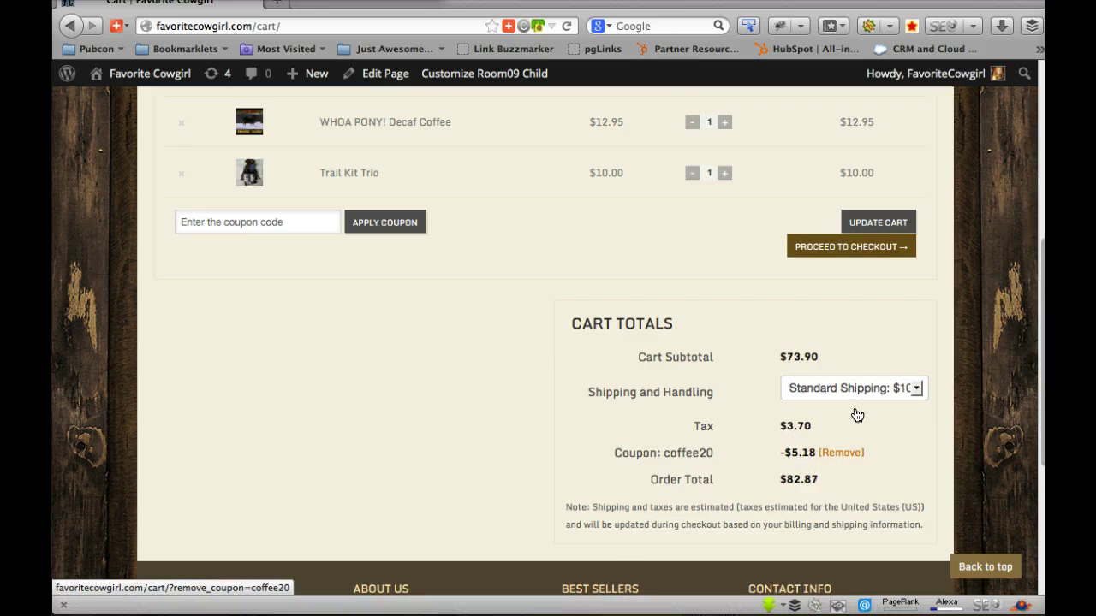
pyautogui.scroll(2, 857, 415)
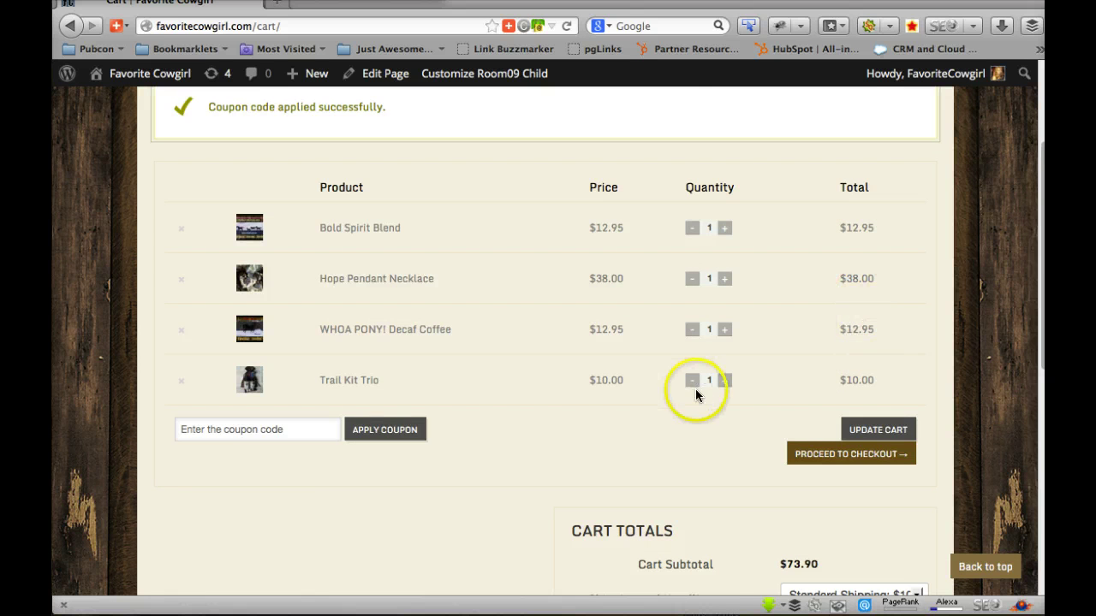
pyautogui.scroll(-6, 707, 389)
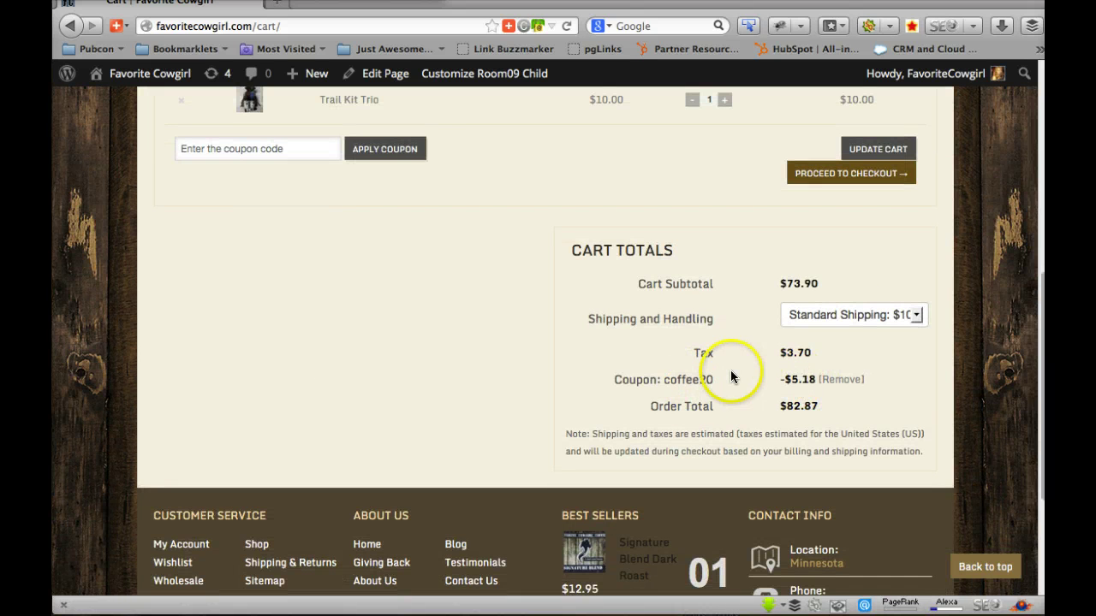
pyautogui.scroll(5, 731, 374)
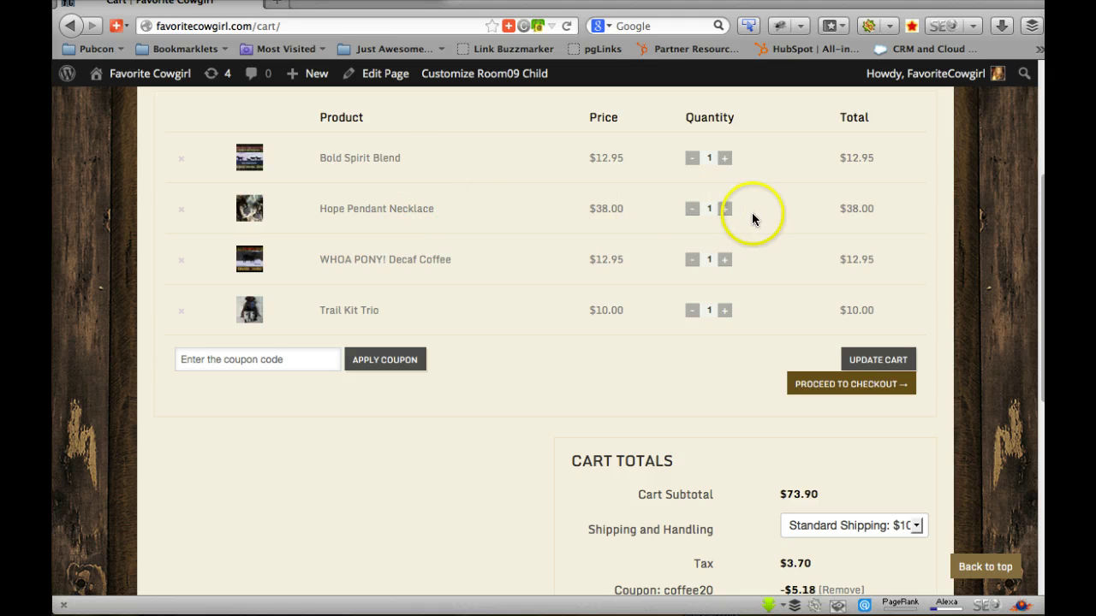
pyautogui.scroll(-4, 752, 212)
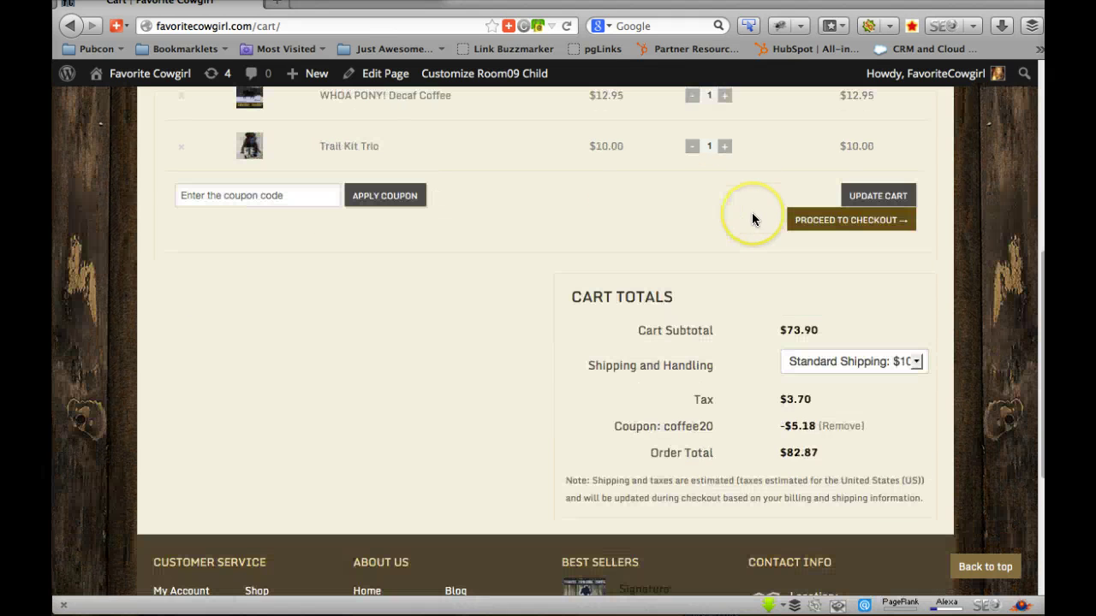
pyautogui.click(842, 434)
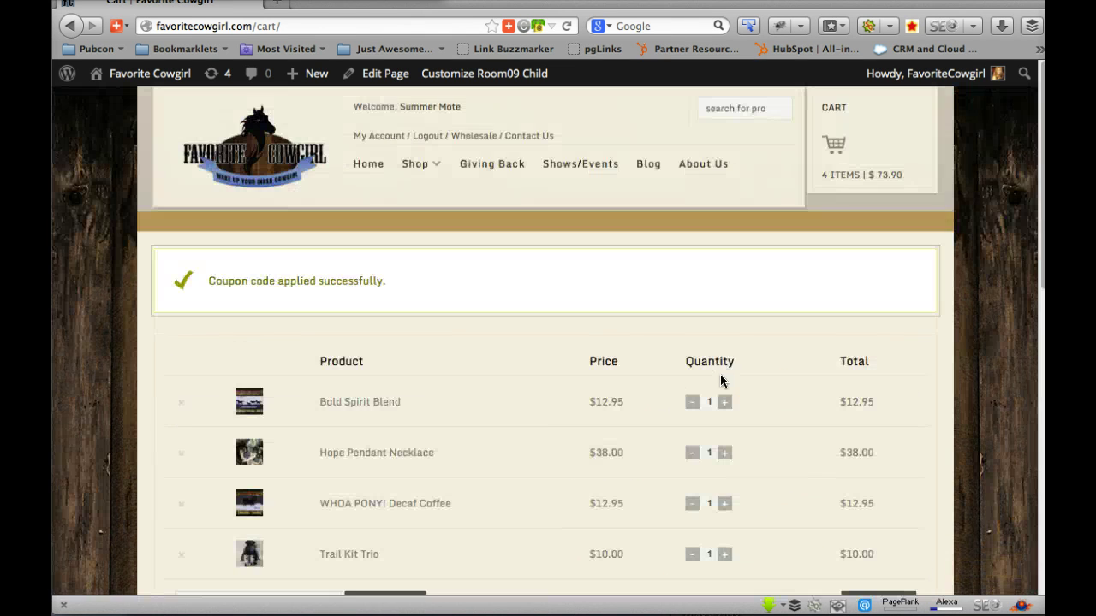
# Return to the site's admin dashboard and open the coffee20 coupon from the WooCommerce coupons for editing
pyautogui.moveTo(157, 75)
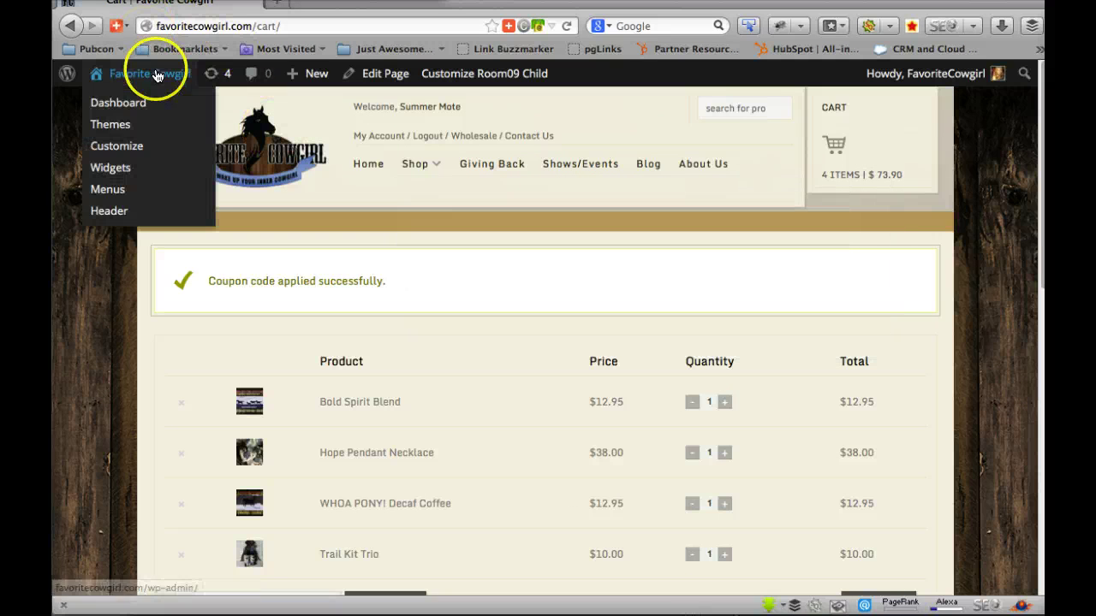
pyautogui.click(120, 110)
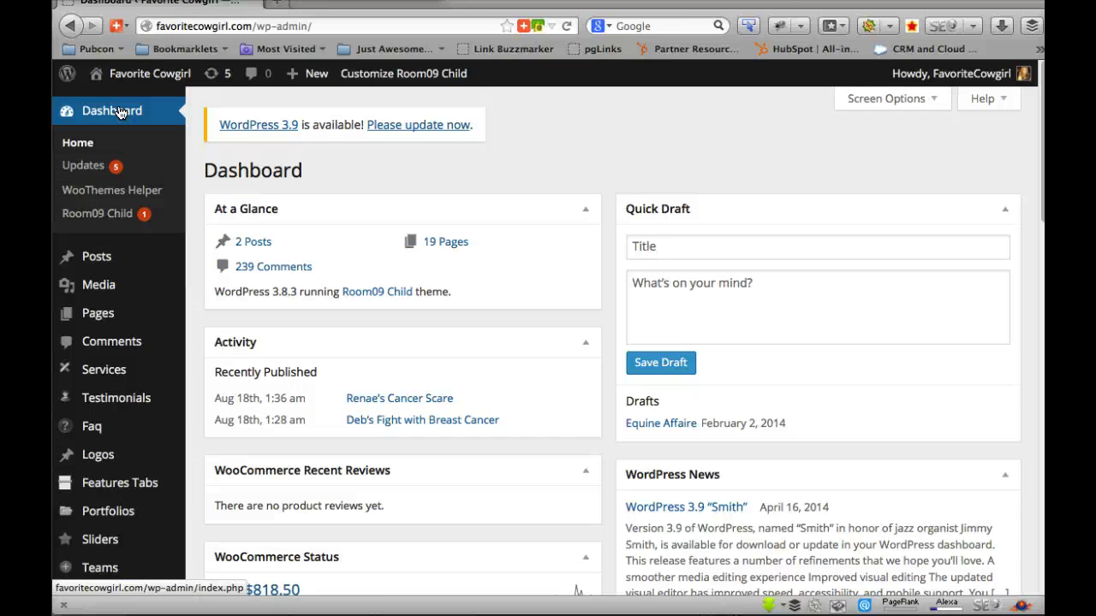
pyautogui.scroll(-3, 124, 411)
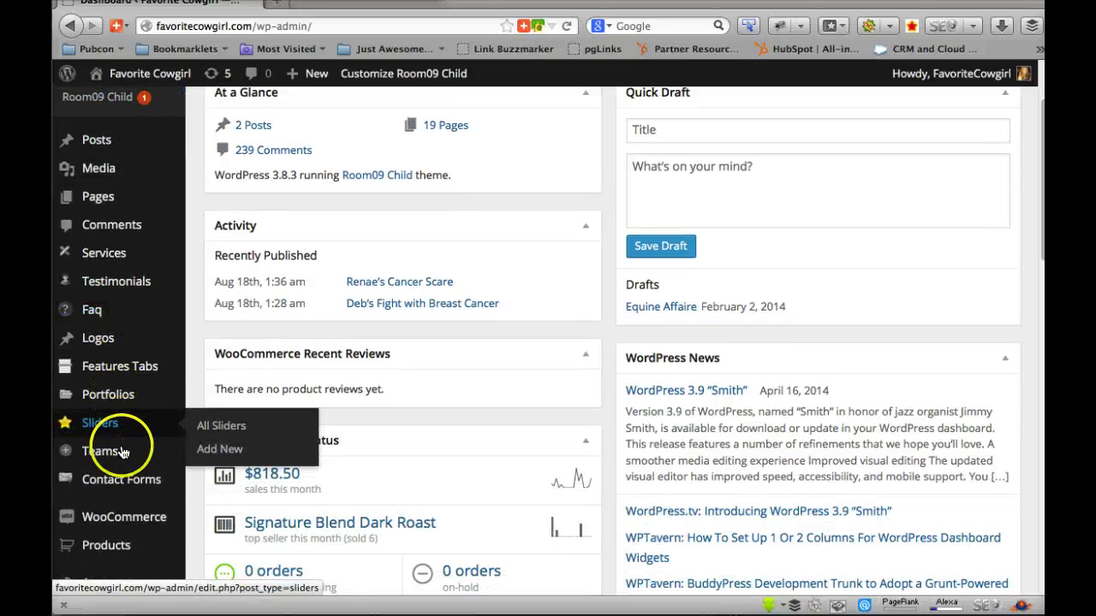
pyautogui.scroll(-3, 122, 451)
pyautogui.moveTo(125, 351)
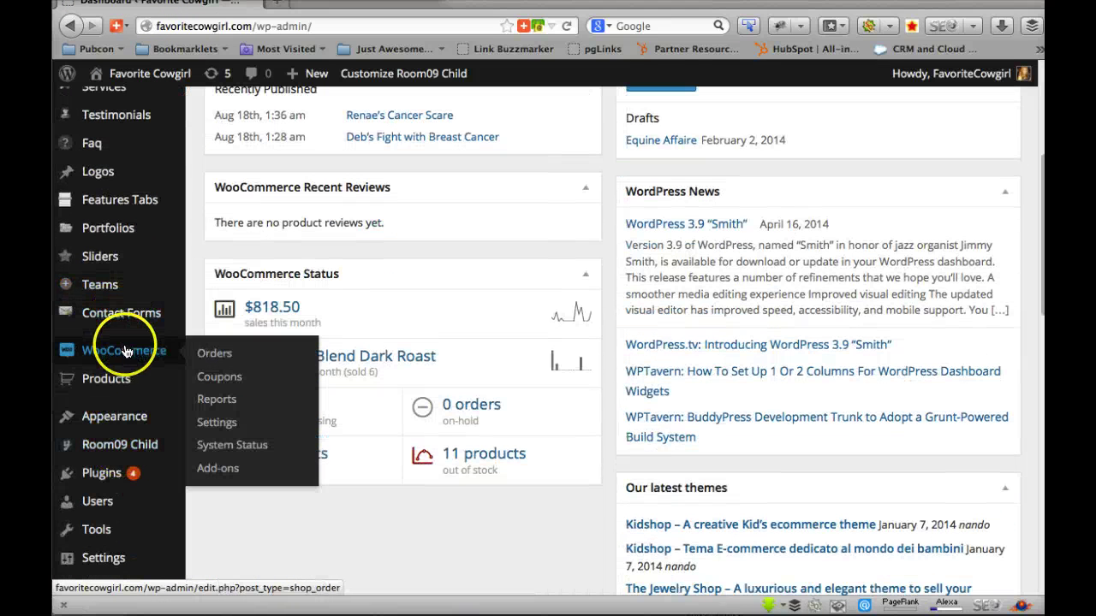
pyautogui.click(219, 382)
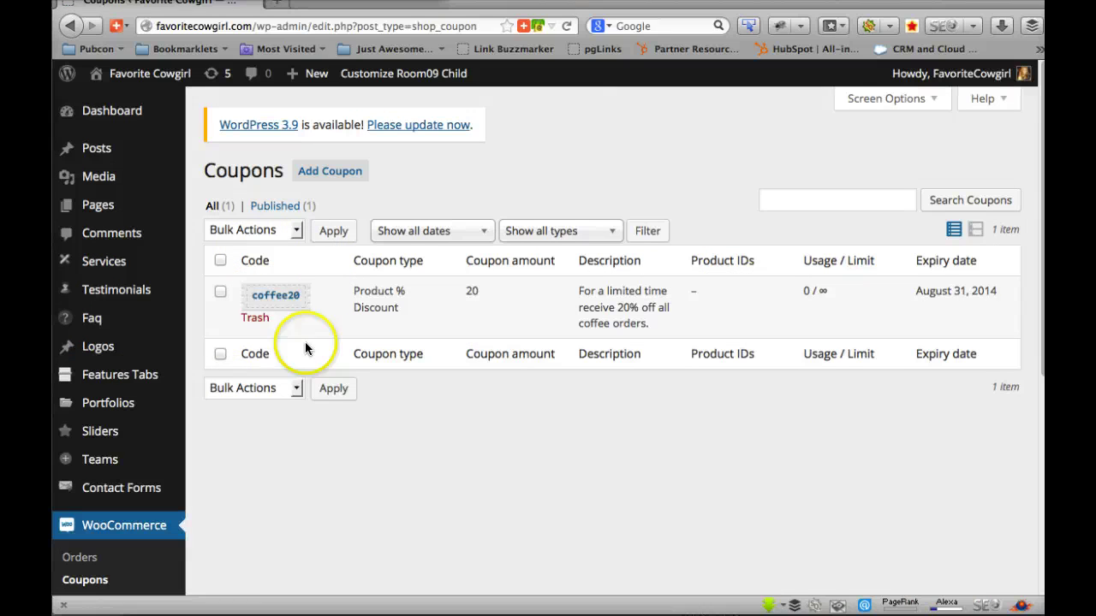
pyautogui.click(275, 298)
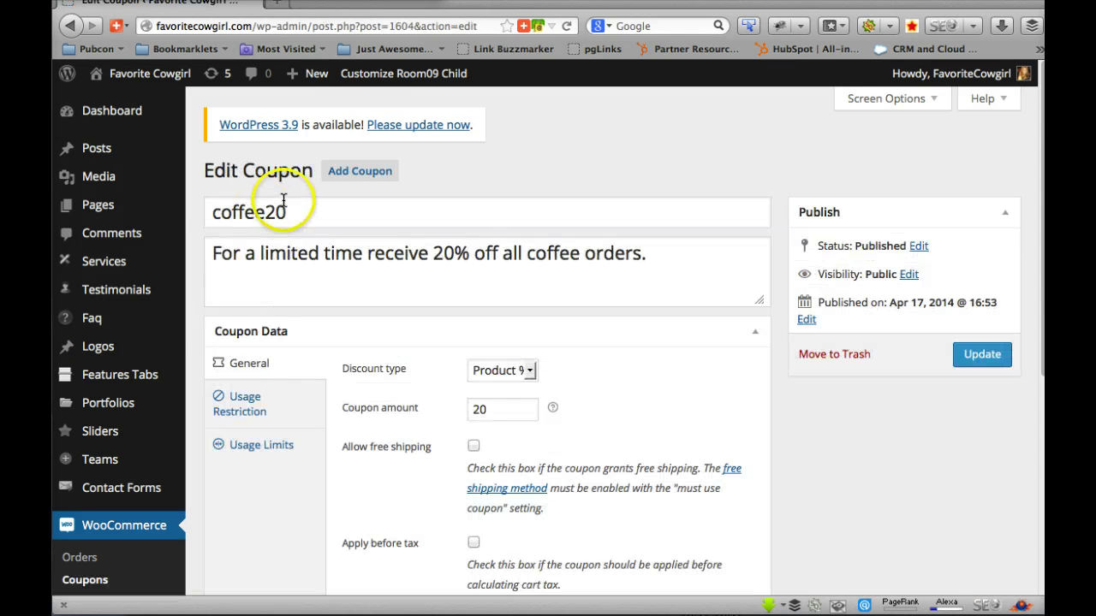
# Review the coupon's code, description and general settings, and update the coupon
pyautogui.click(297, 211)
pyautogui.doubleClick(205, 213)
pyautogui.click(328, 213)
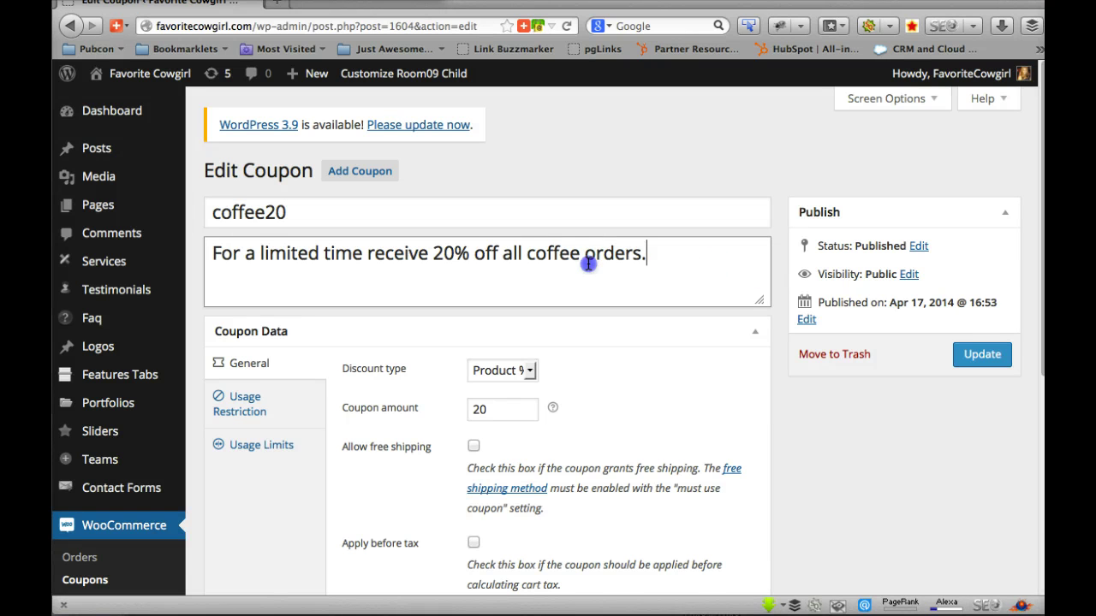
pyautogui.moveTo(656, 273); pyautogui.dragTo(210, 239)
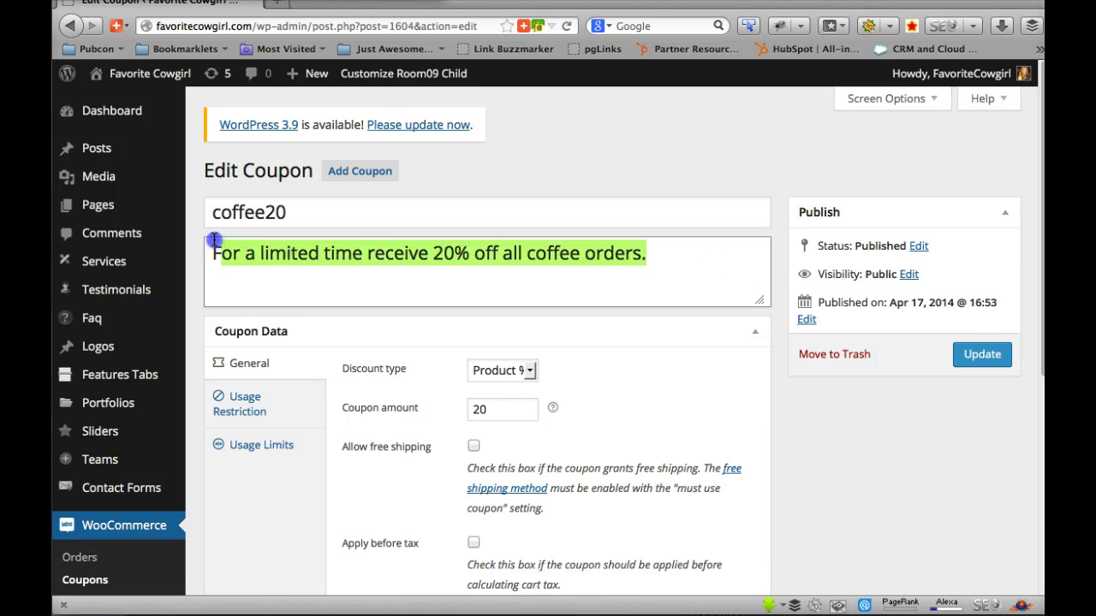
pyautogui.click(675, 283)
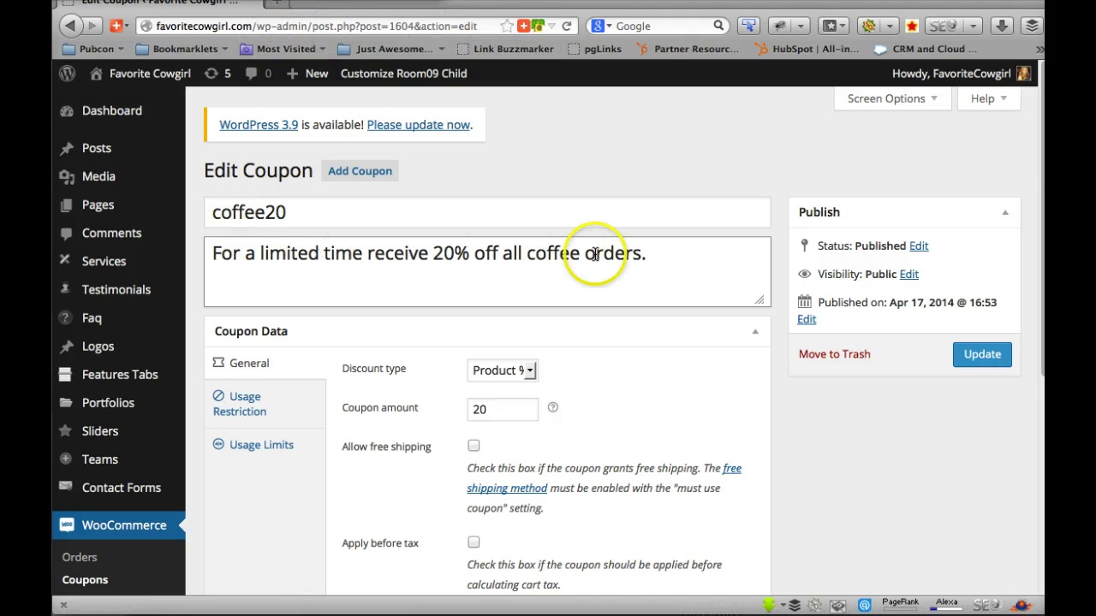
pyautogui.moveTo(662, 254); pyautogui.dragTo(115, 255)
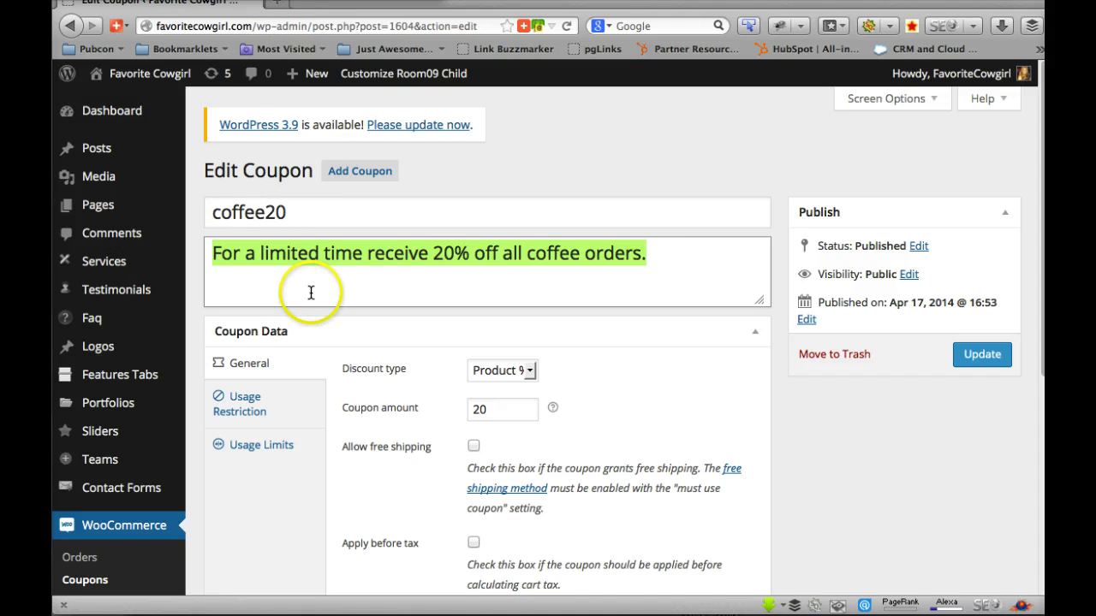
pyautogui.click(575, 362)
pyautogui.scroll(-1, 574, 364)
pyautogui.scroll(-1, 575, 366)
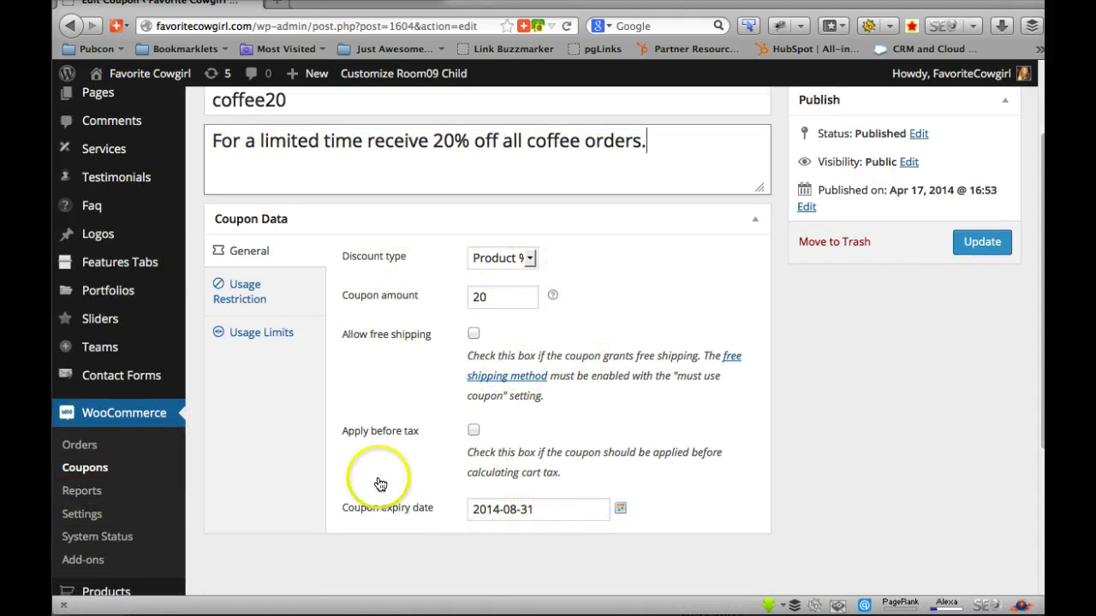
pyautogui.click(979, 248)
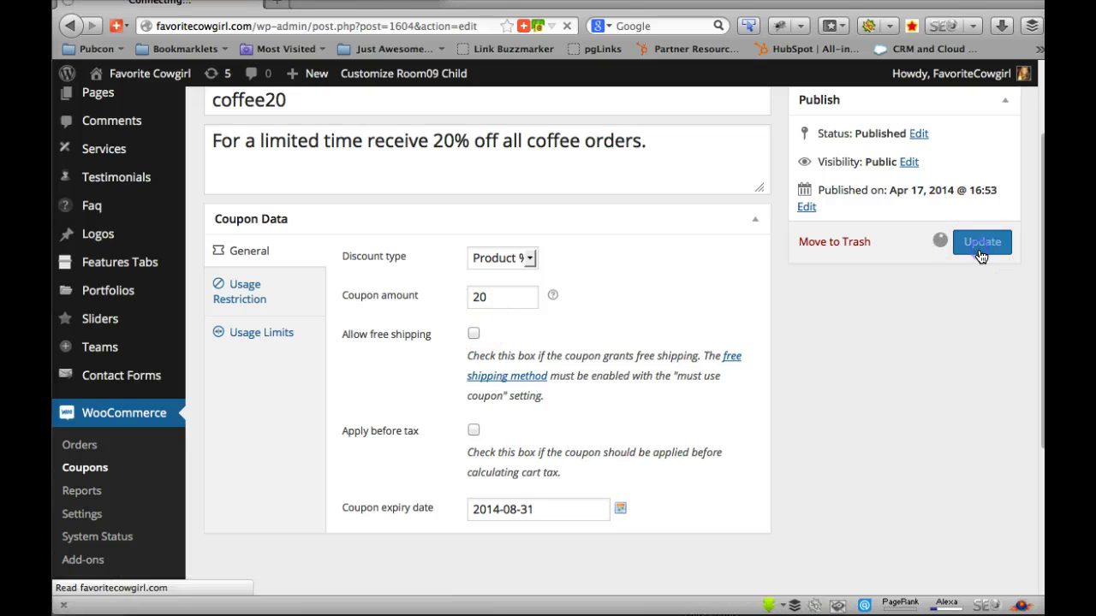